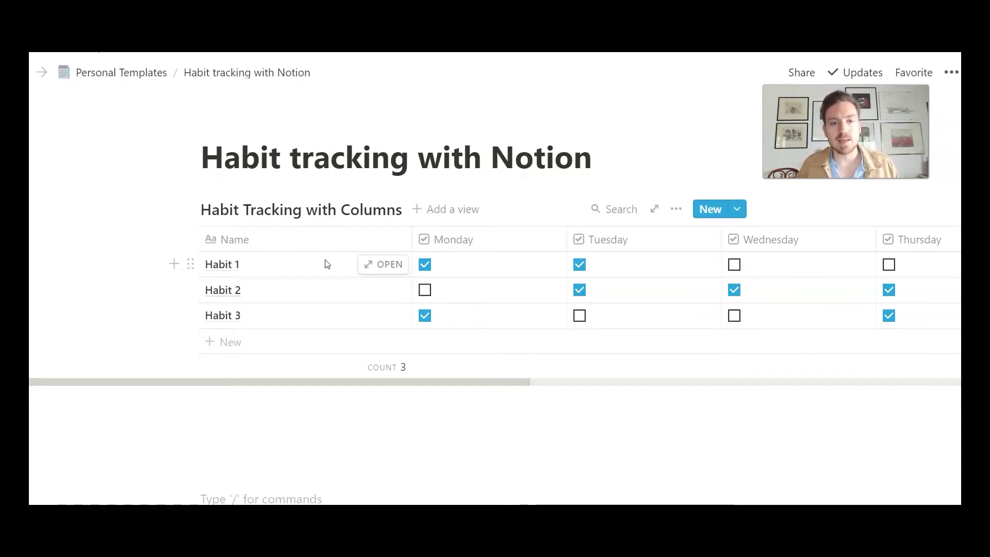
Step: Examine the Habit Tracking with Properties table, with its dated rows and Meditating, Cold Calling and Jogging checkbox columns
scroll(488, 411, down, 9)
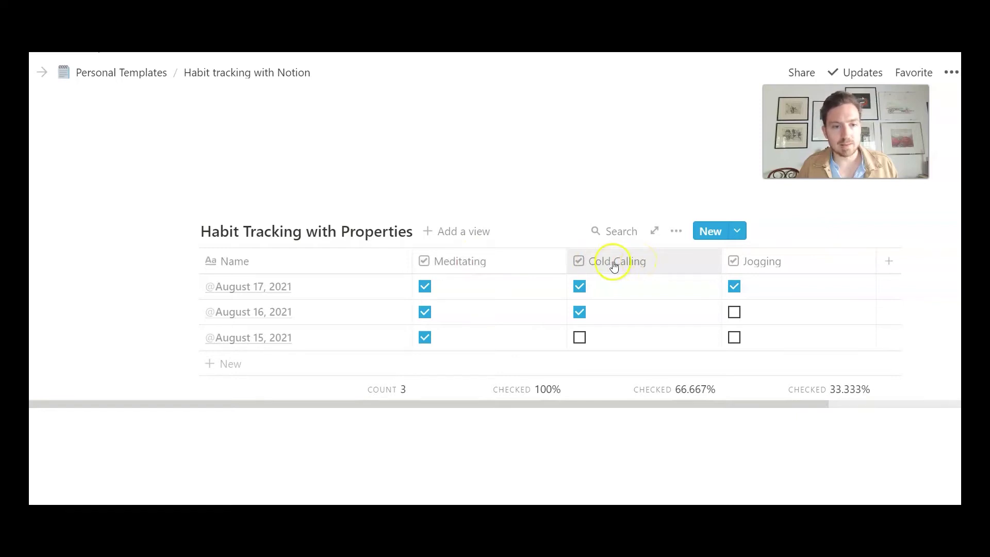
mouse_move(190, 285)
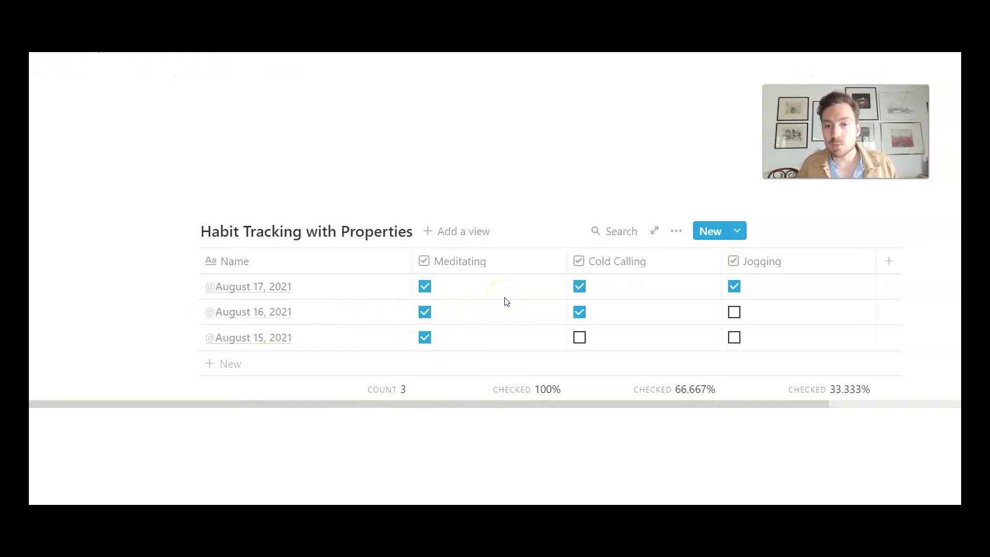
scroll(485, 308, right, 3)
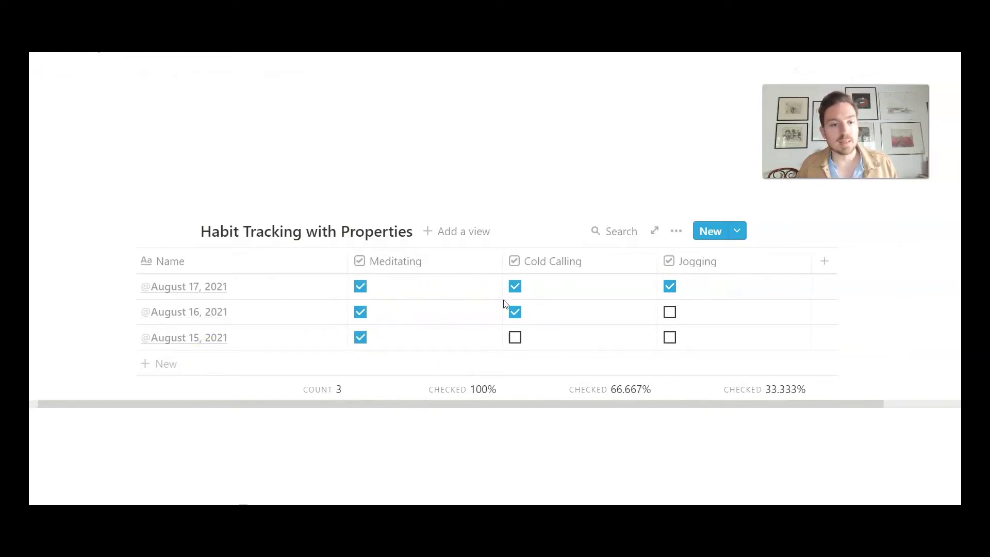
click(457, 307)
click(427, 306)
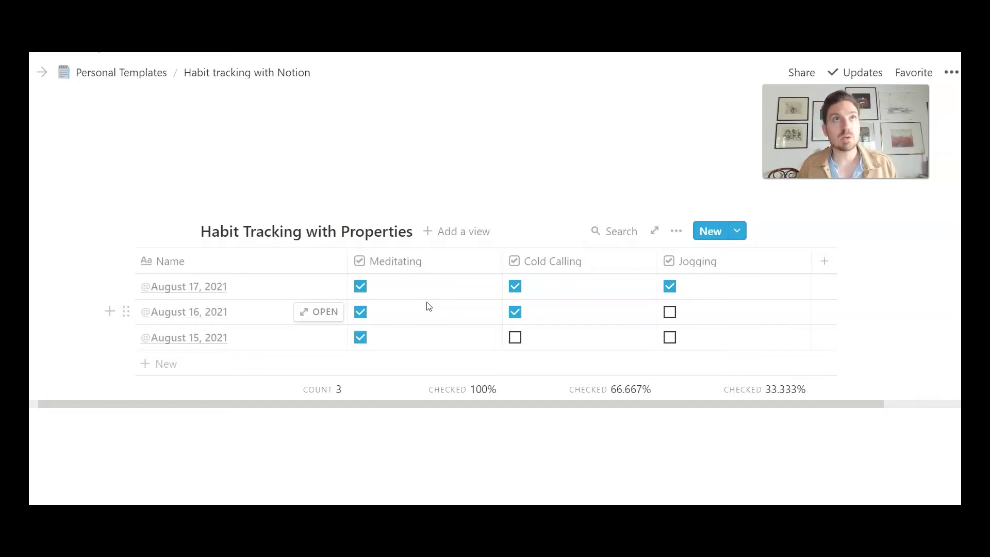
click(276, 308)
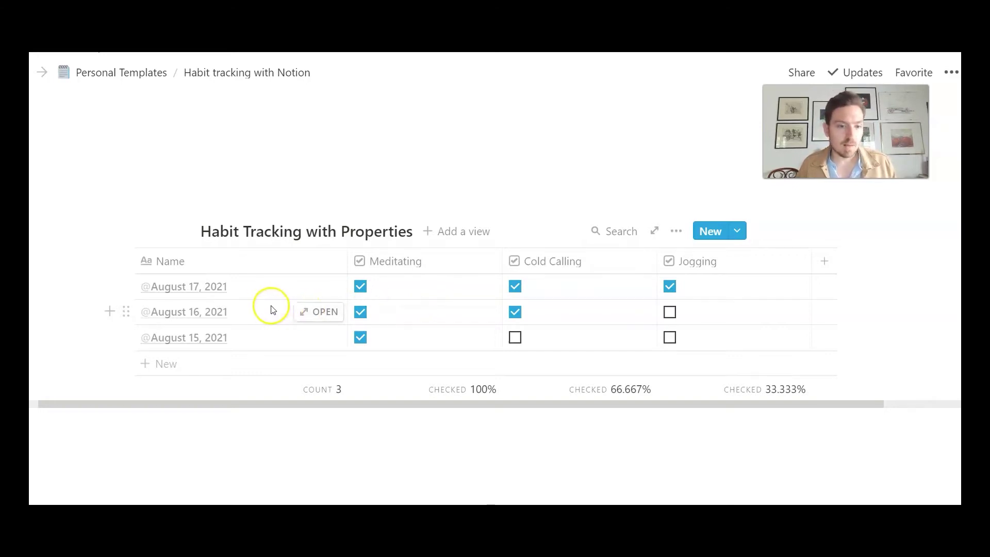
click(266, 300)
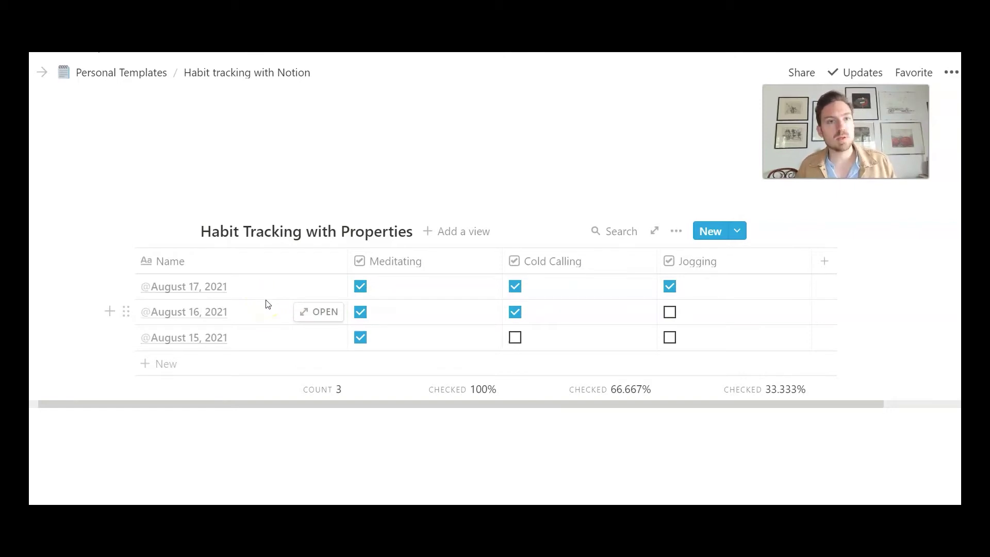
click(376, 281)
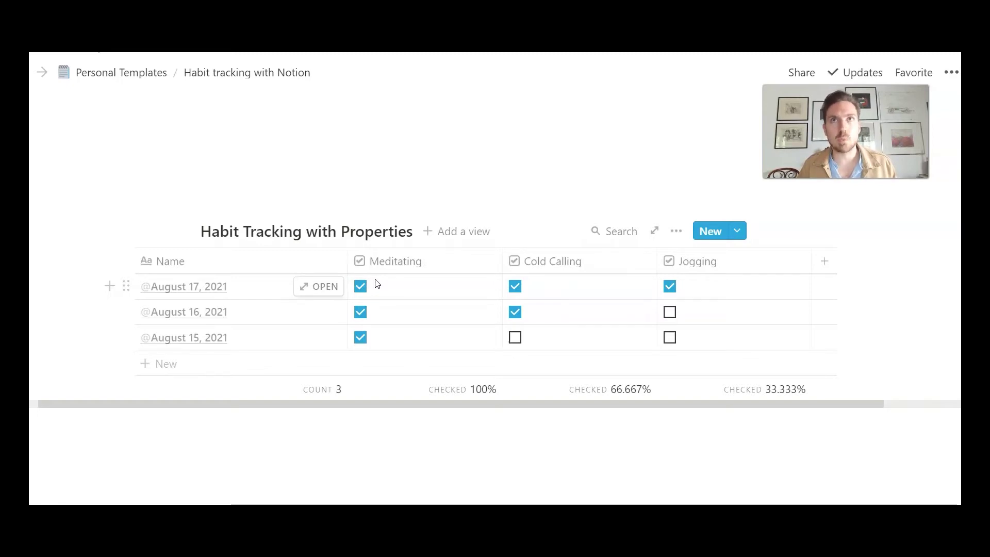
click(422, 272)
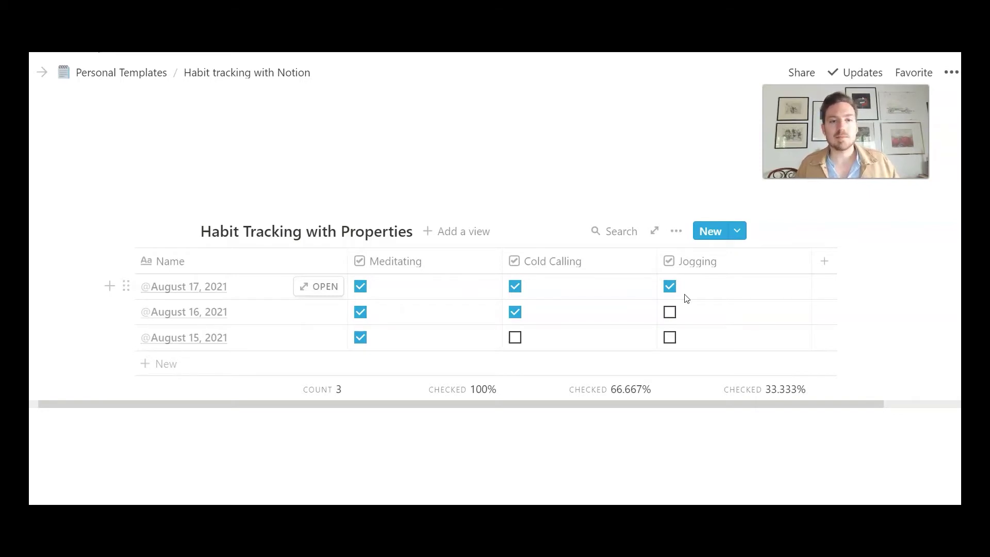
Step: Compare the layouts of the Habit Tracking with Columns and Habit Tracking with Properties tables
scroll(601, 259, up, 10)
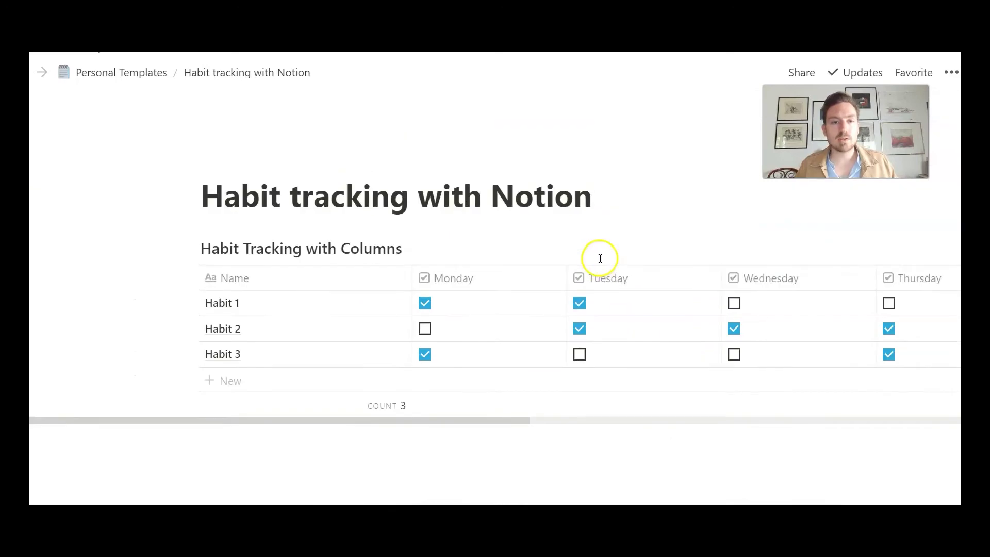
scroll(599, 262, down, 2)
scroll(600, 261, down, 4)
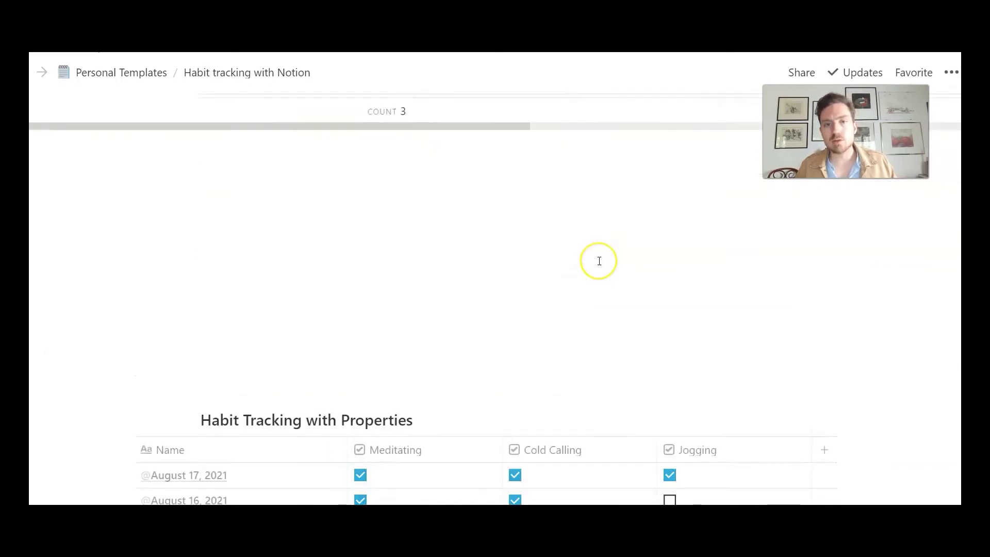
scroll(599, 261, down, 2)
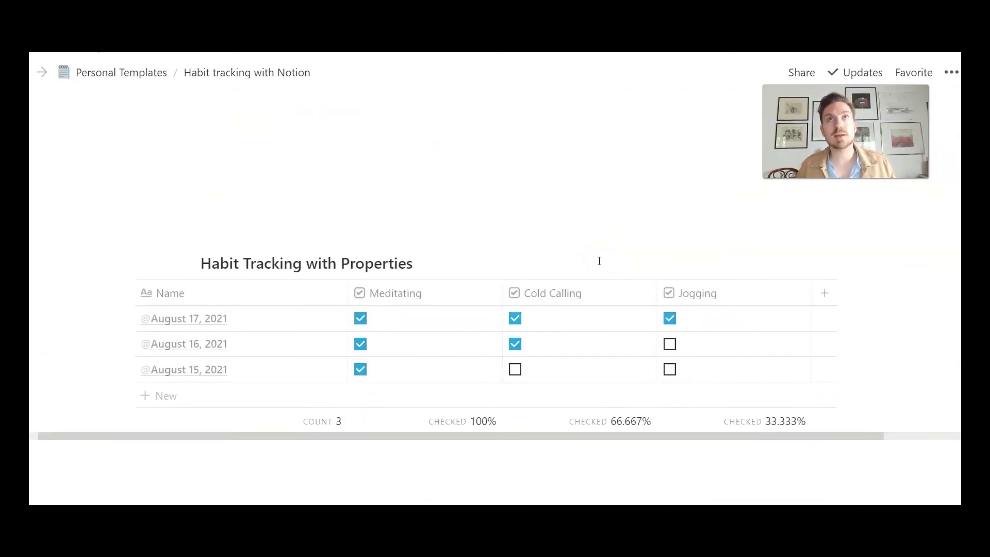
mouse_move(599, 265)
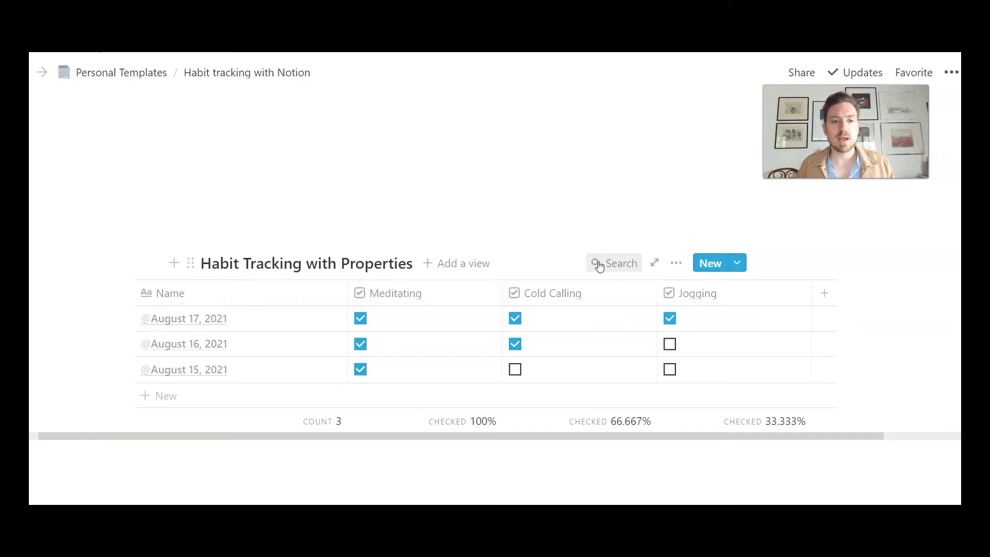
scroll(353, 431, down, 1)
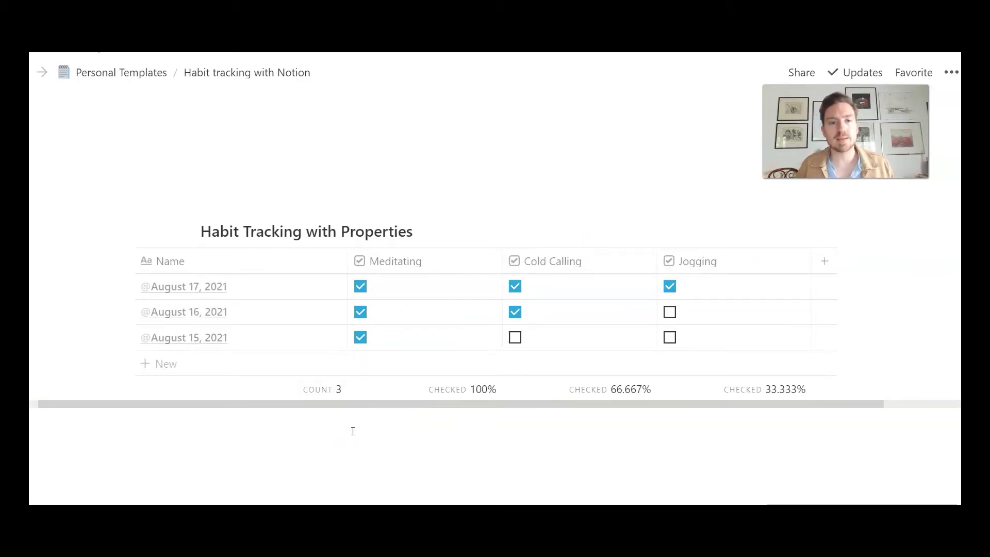
click(280, 444)
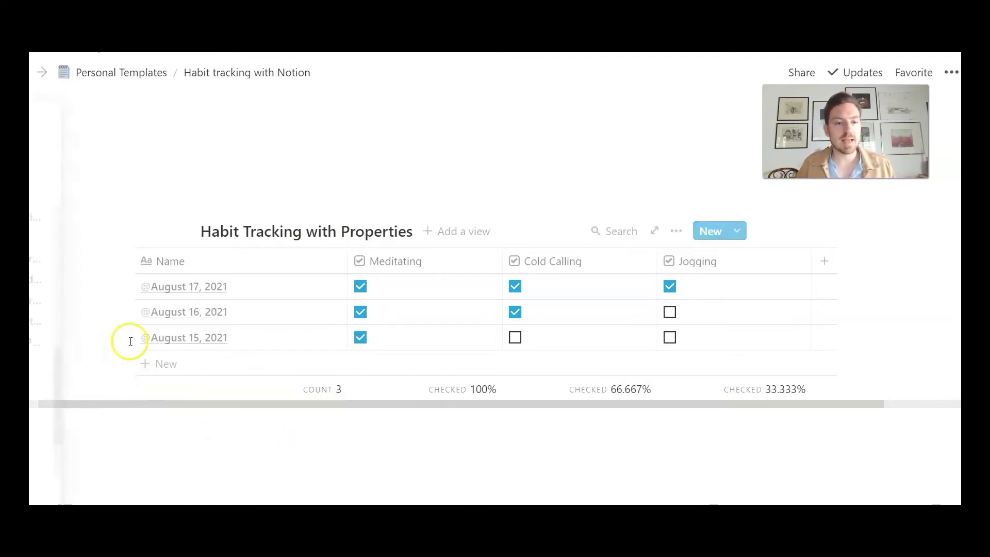
scroll(214, 332, up, 2)
scroll(214, 332, up, 7)
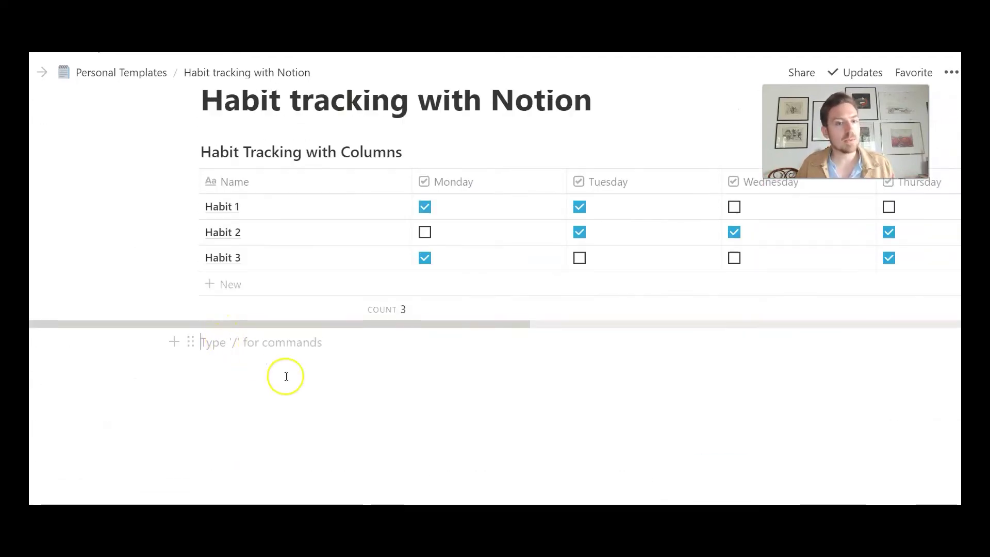
scroll(432, 409, up, 2)
scroll(432, 409, up, 1)
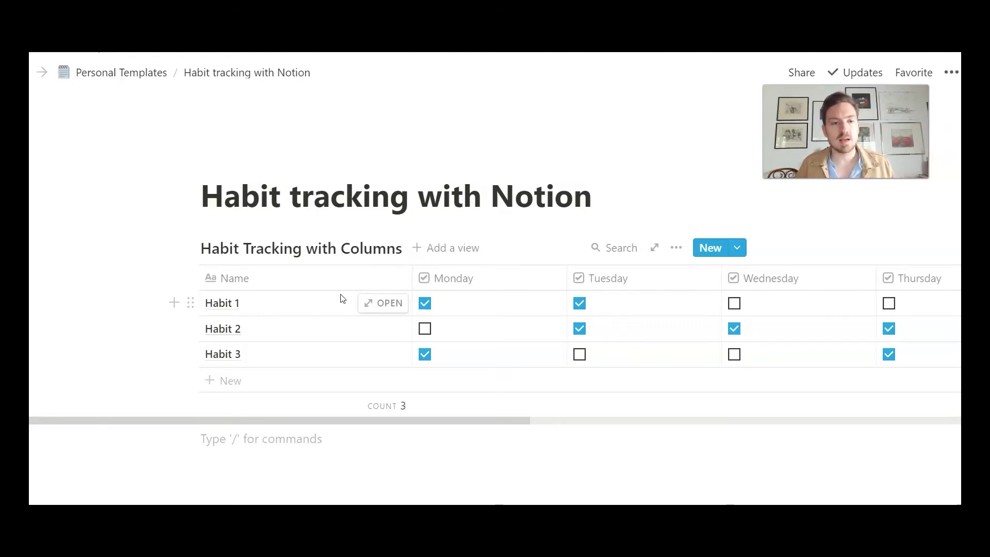
Step: Open the Habit 1 entry from the columns table, examine its weekday properties and page body, and close it
click(386, 304)
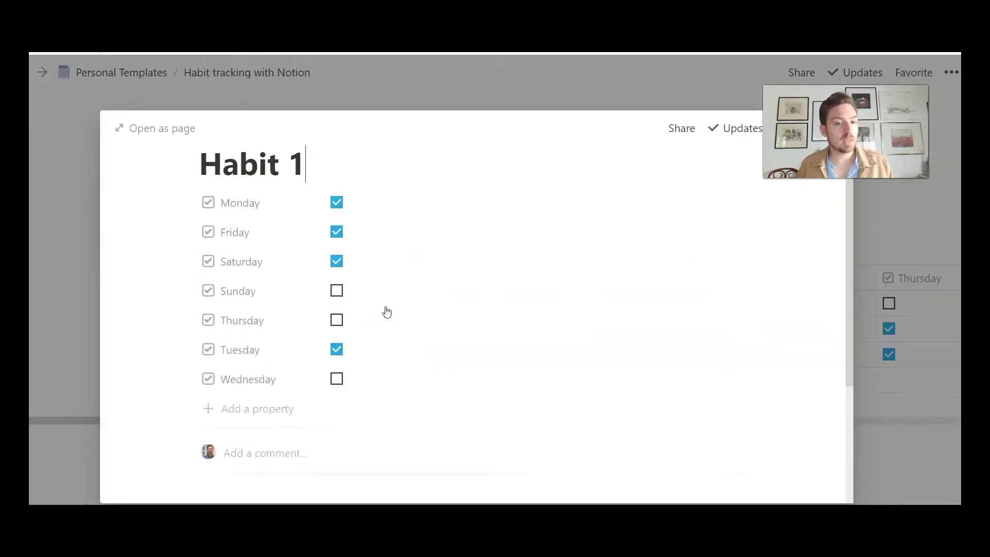
scroll(361, 317, down, 5)
click(237, 335)
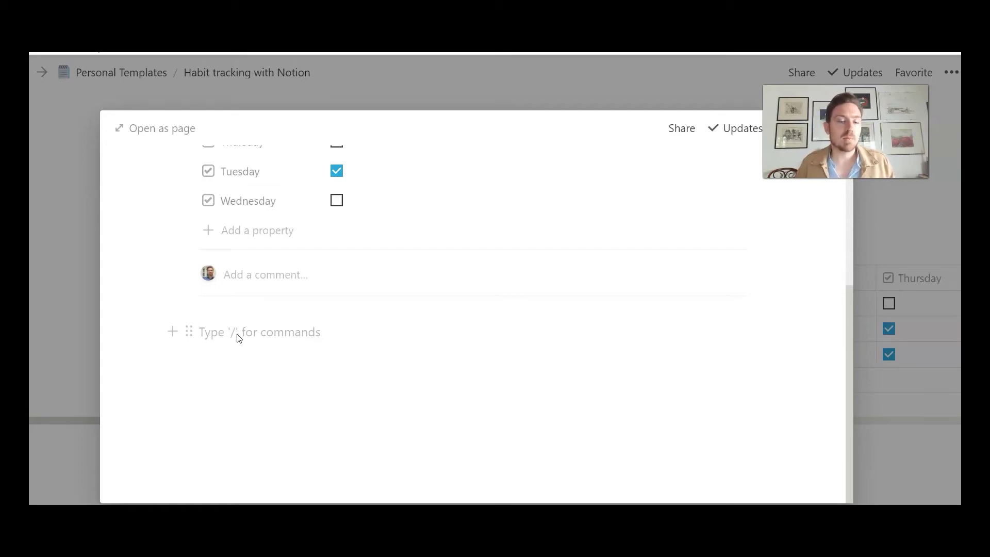
click(74, 271)
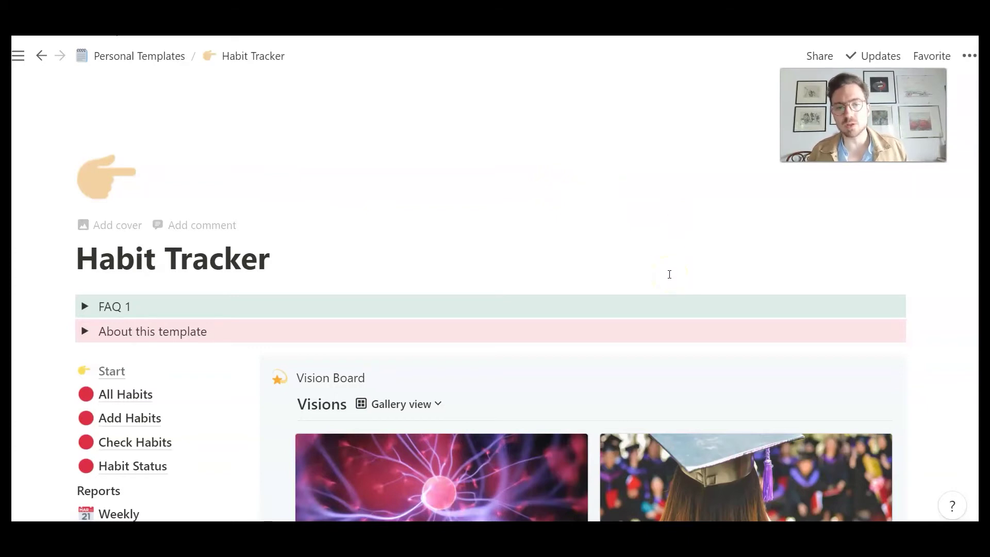
Step: Review the Vision Board gallery on the Habit Tracker page and switch Visions to the "Connect your visions with Habits" view
scroll(669, 273, down, 4)
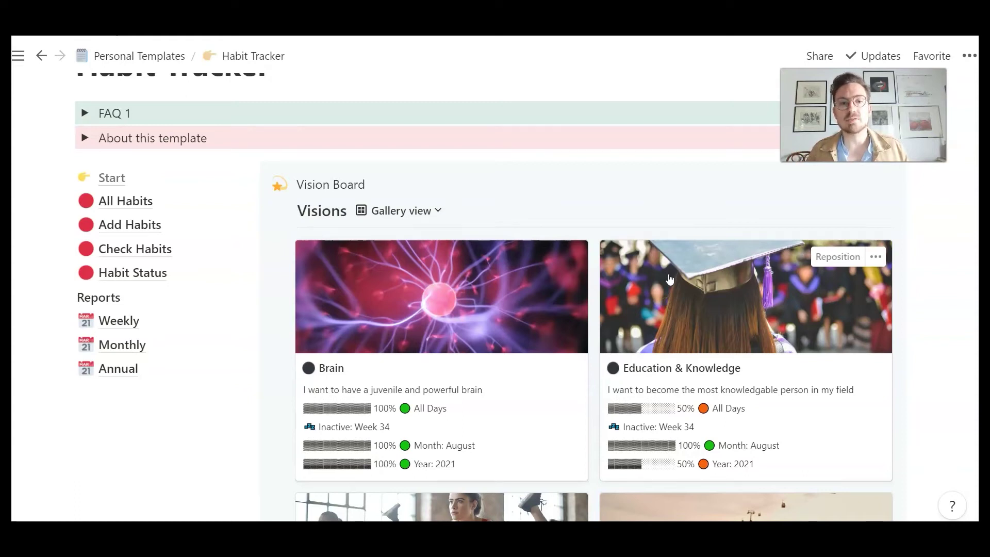
scroll(531, 243, down, 3)
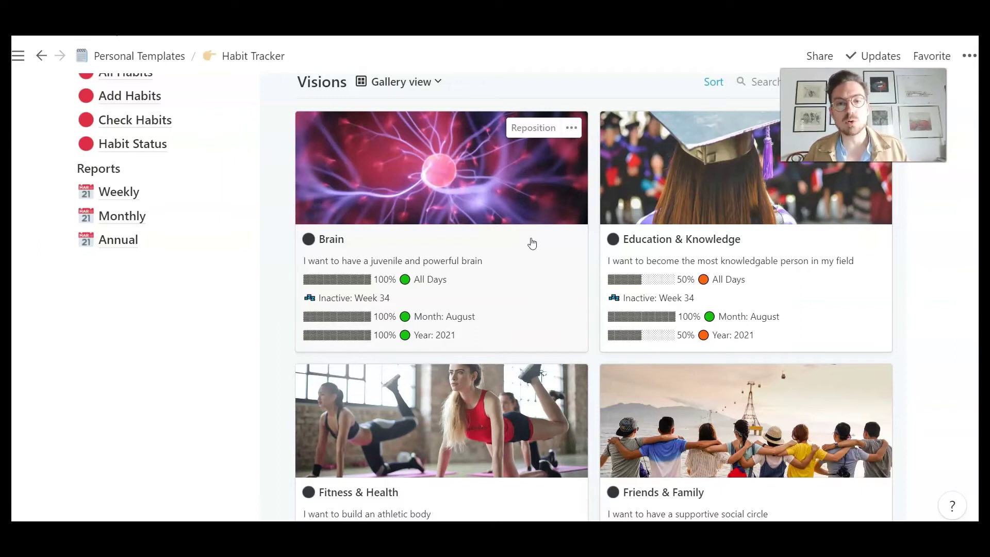
scroll(532, 243, up, 1)
scroll(464, 237, down, 1)
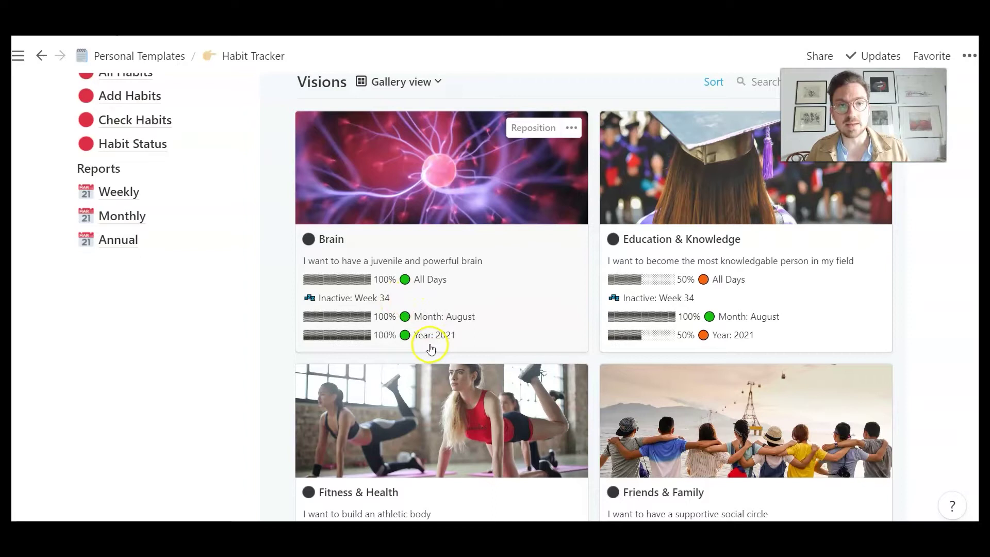
click(400, 82)
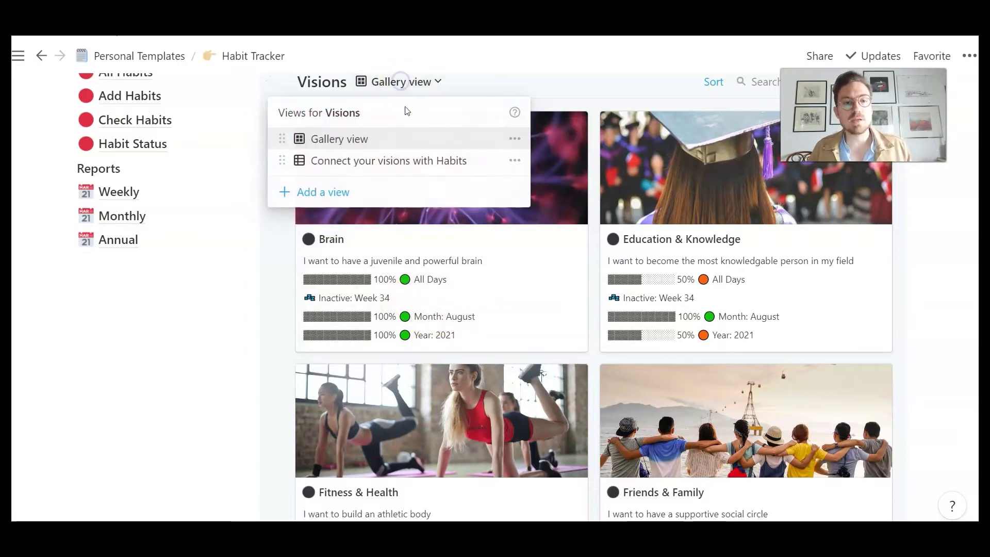
click(402, 163)
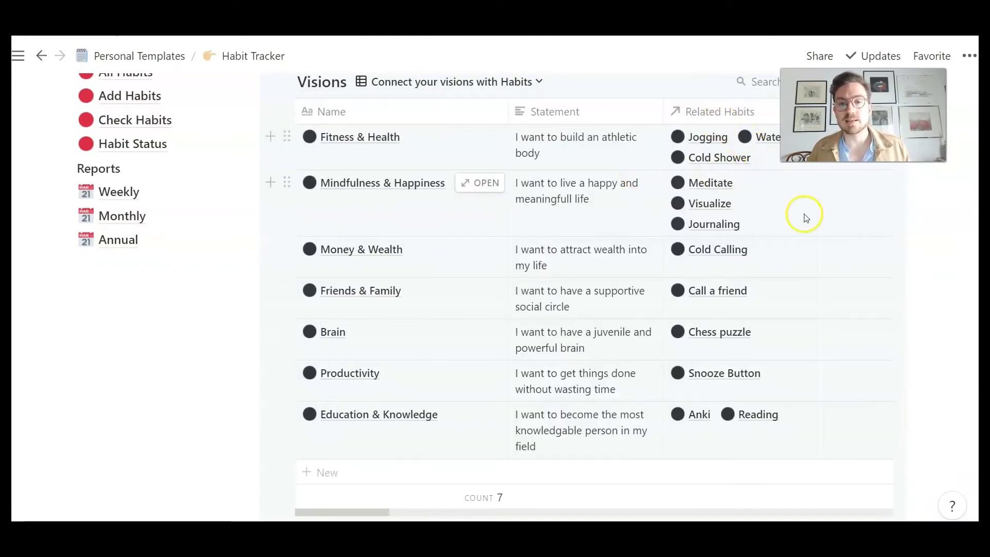
Step: Search for "Cold" in the Money & Wealth vision's related habits and leave the selection as it is
click(798, 248)
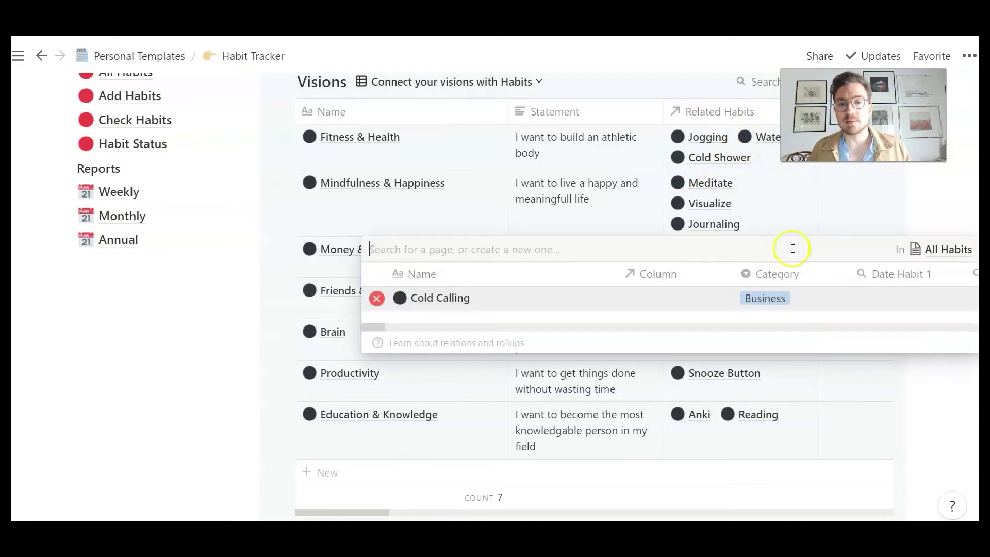
text(C)
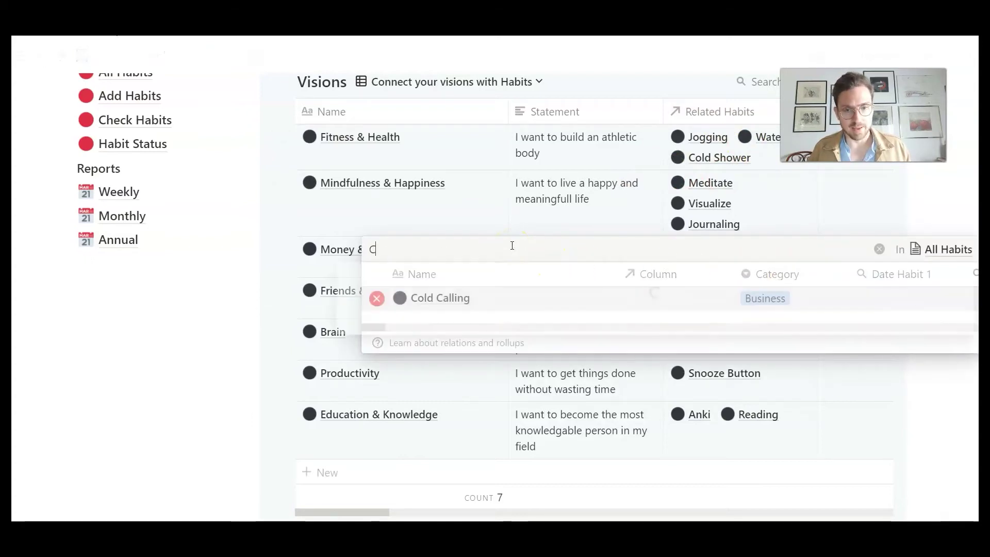
text(o)
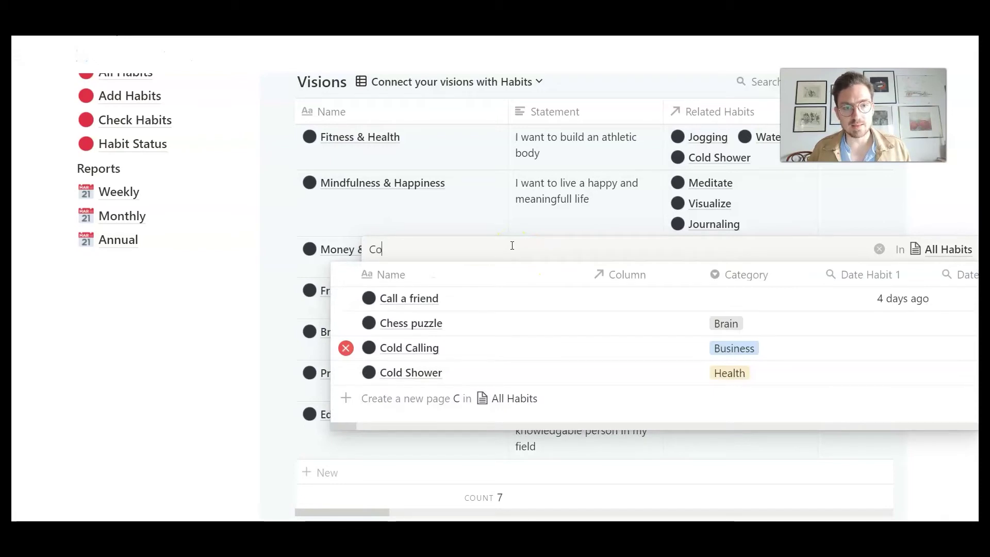
text(ld)
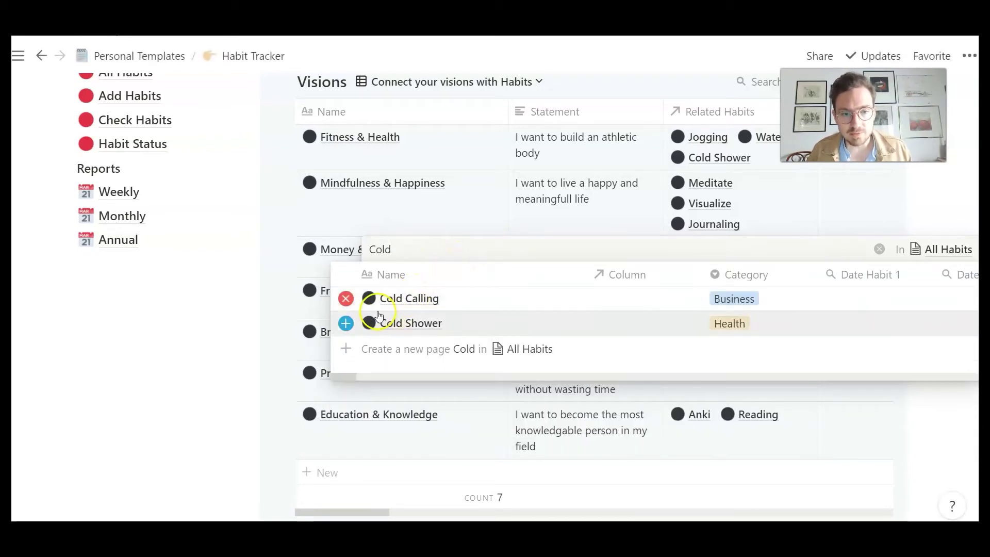
click(415, 210)
Step: Examine the Plan Habits for Today table and the list of views available for Habit Tracking
scroll(630, 273, down, 7)
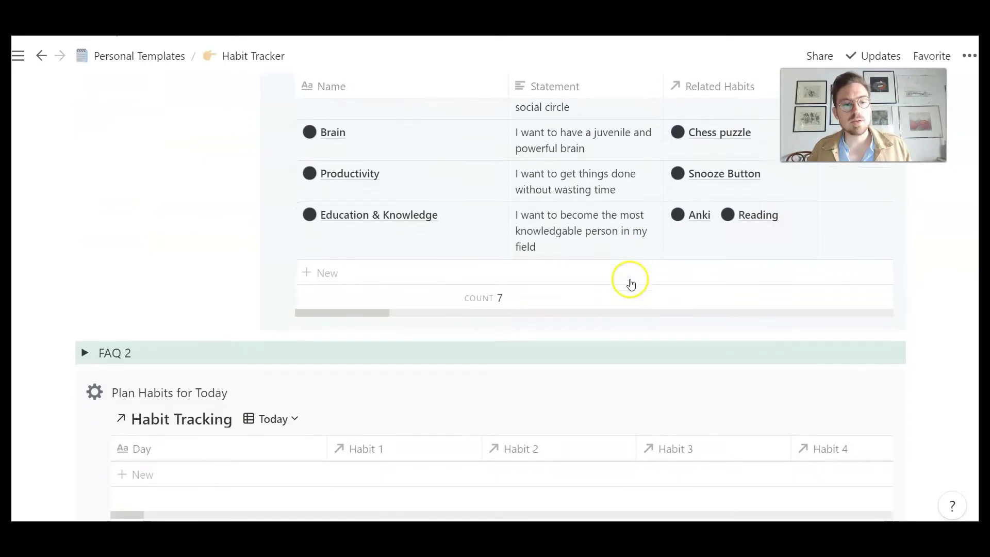
scroll(631, 283, down, 1)
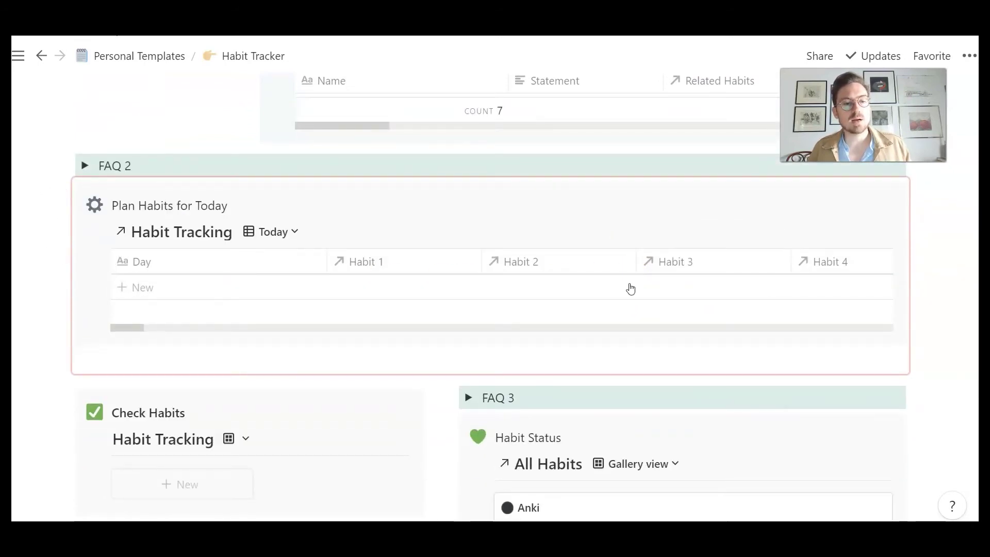
drag(329, 263, 338, 268)
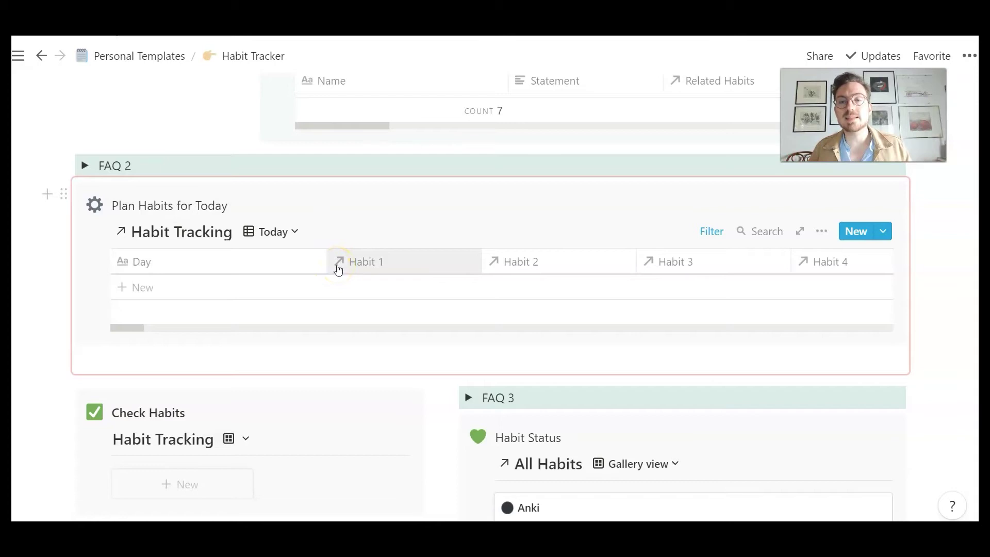
click(268, 233)
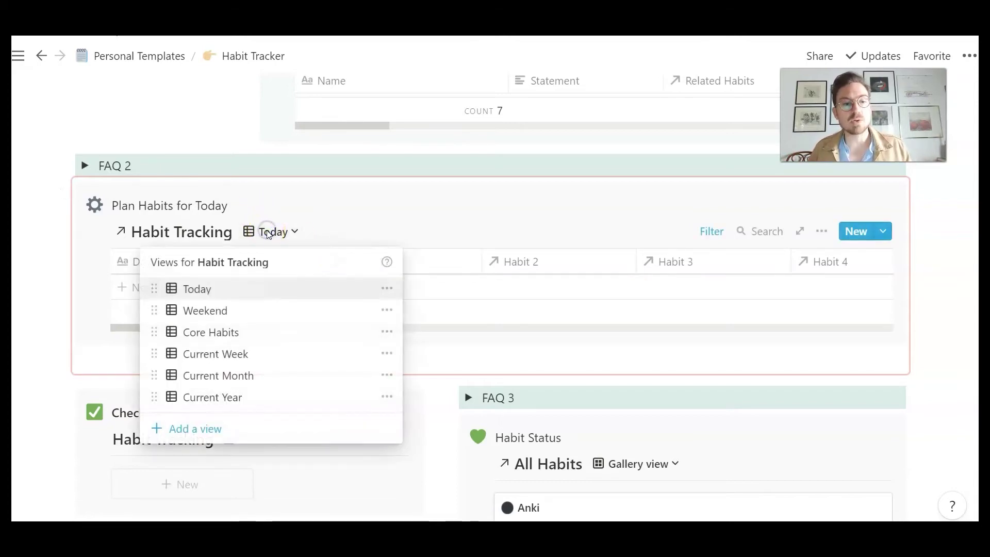
click(361, 228)
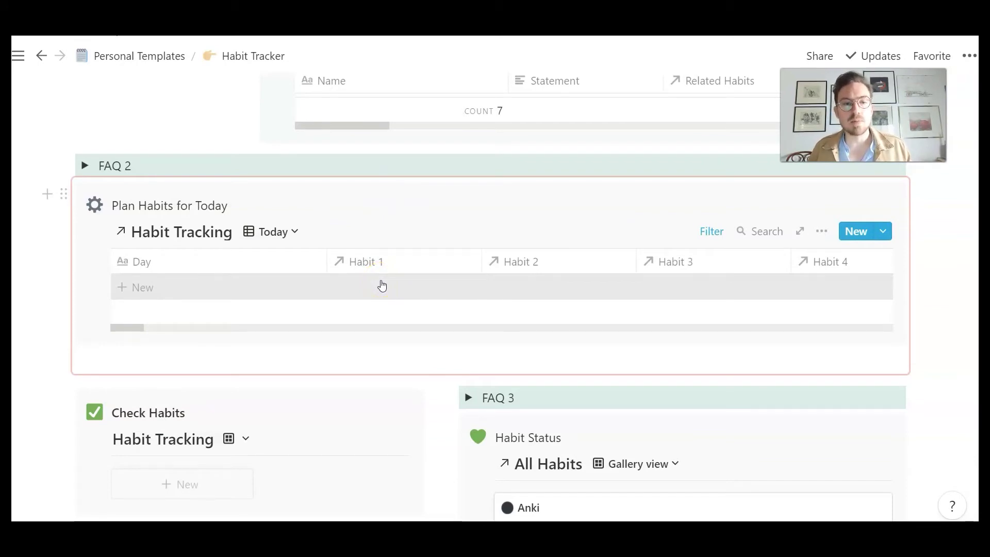
Step: Set the Habit 5 condition in the Today view's filter to contain Water
click(711, 238)
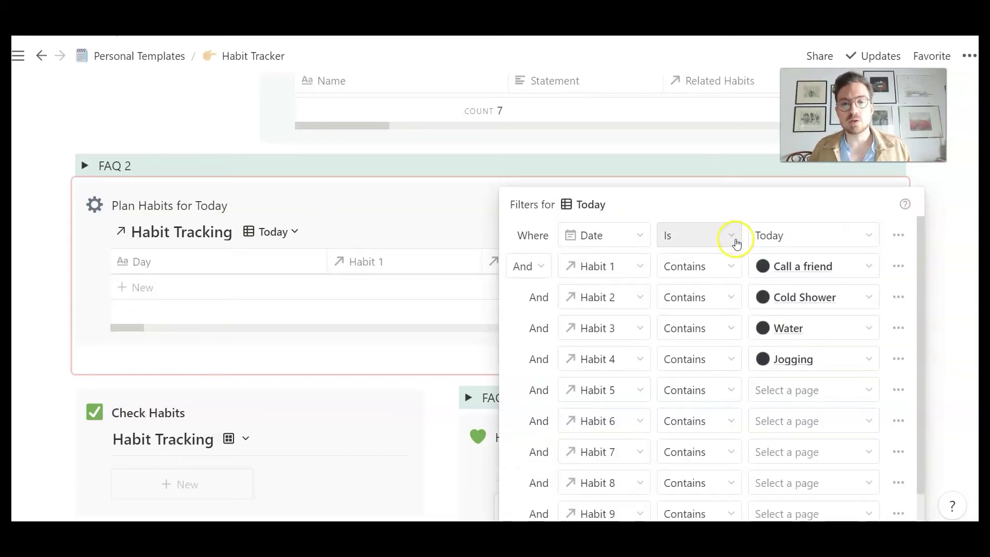
click(811, 389)
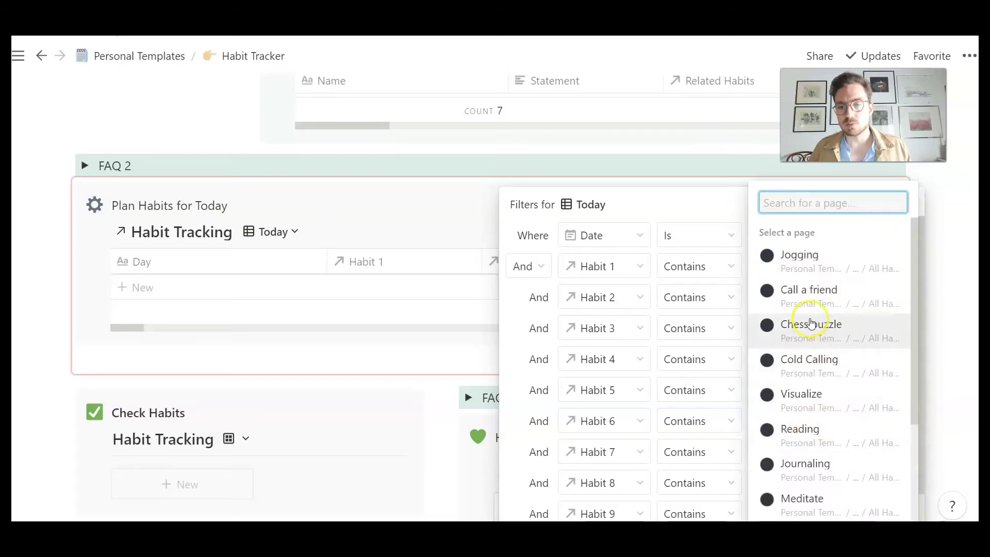
scroll(819, 418, down, 3)
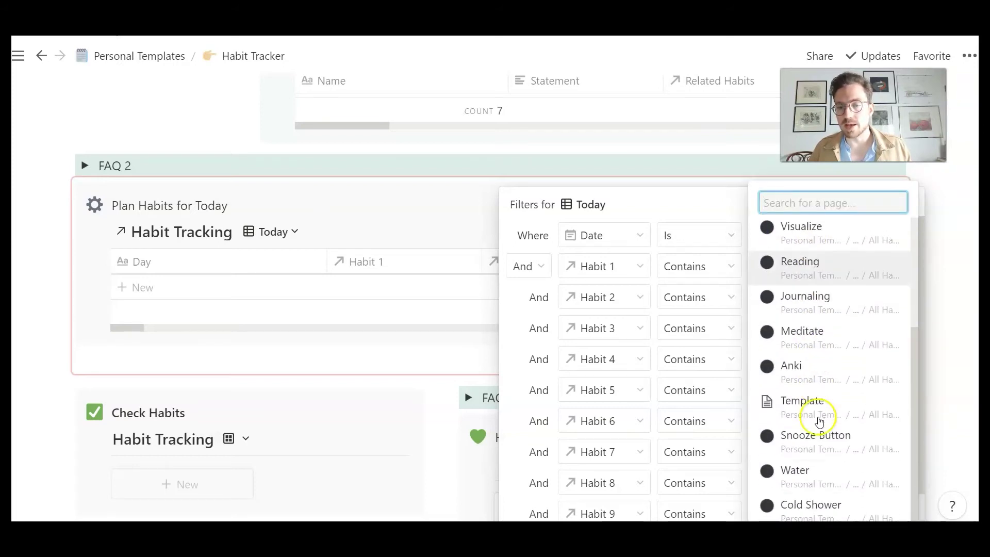
click(830, 483)
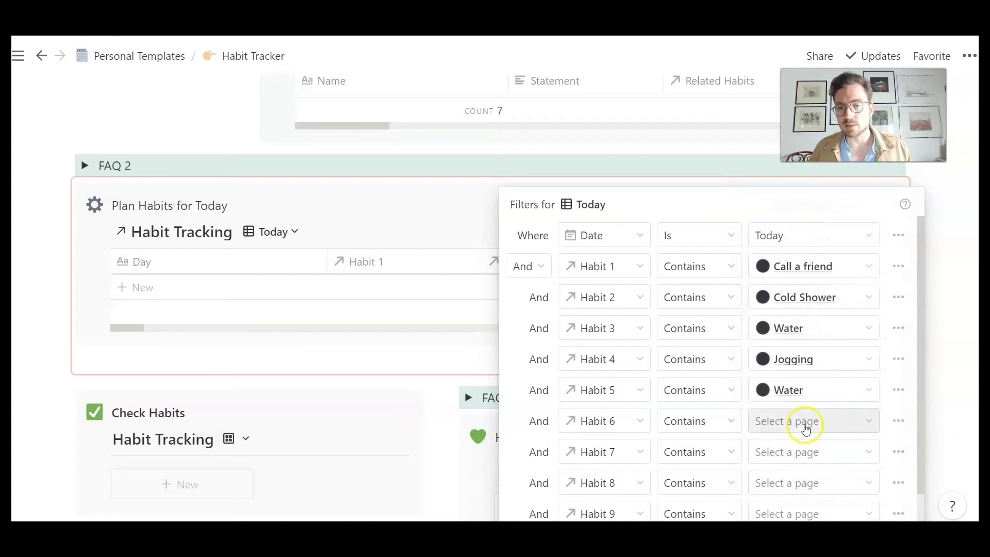
Step: Change the Habit 5 condition in the Today view's filter to contain Reading and close the filter settings
click(798, 394)
scroll(840, 443, down, 3)
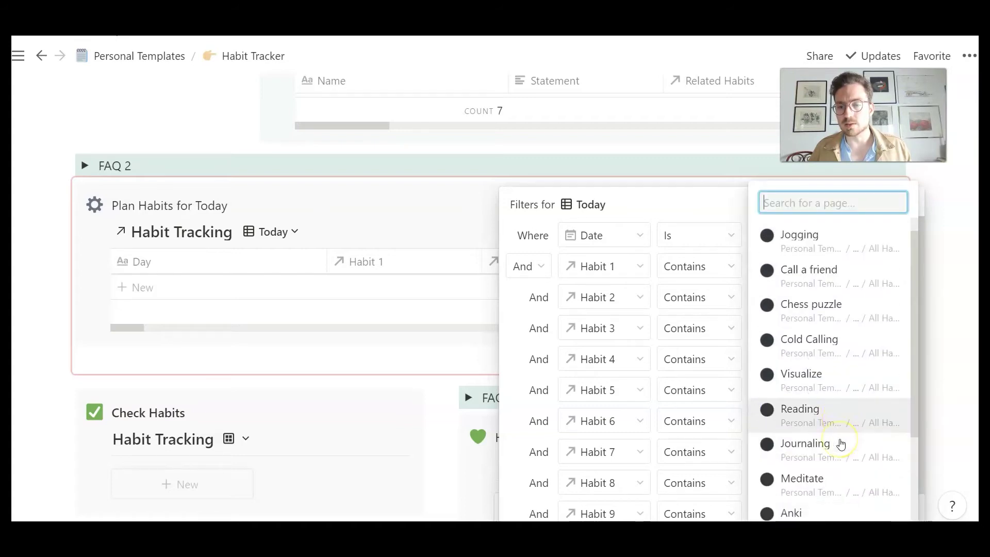
scroll(830, 361, up, 2)
click(695, 213)
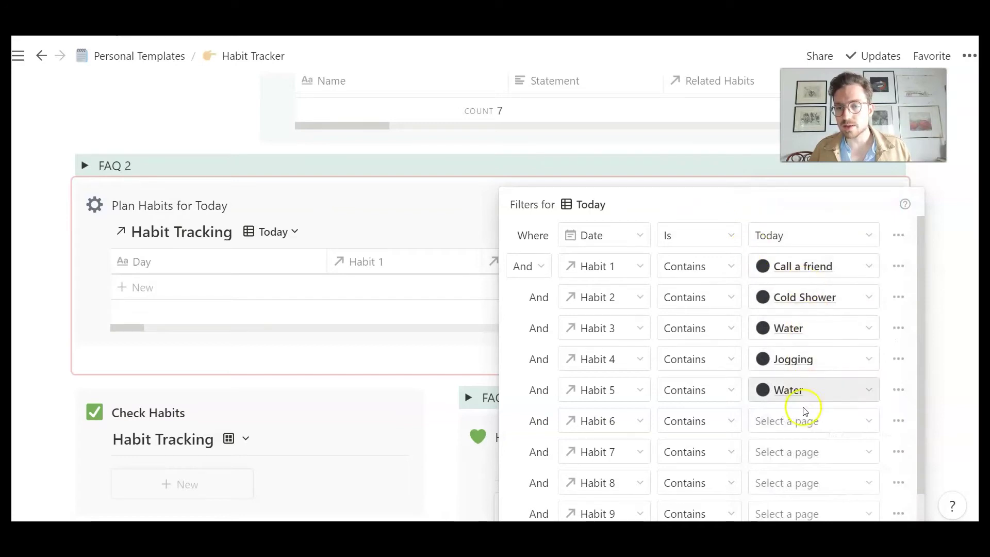
click(801, 395)
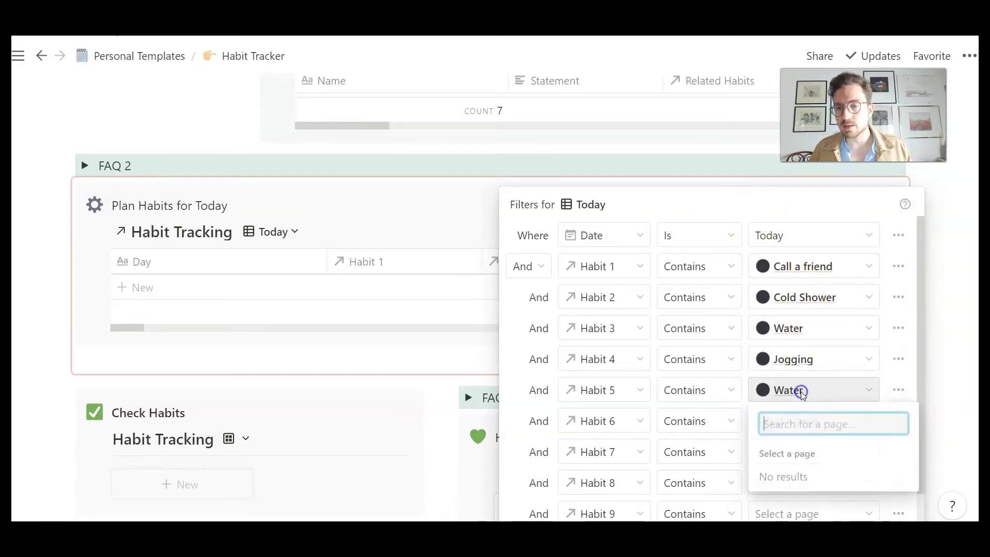
click(839, 433)
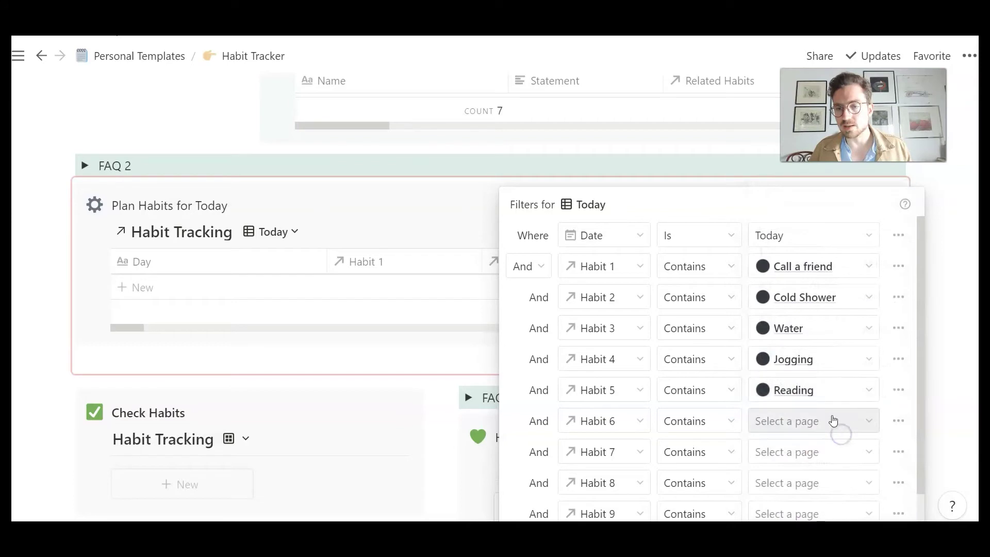
click(826, 389)
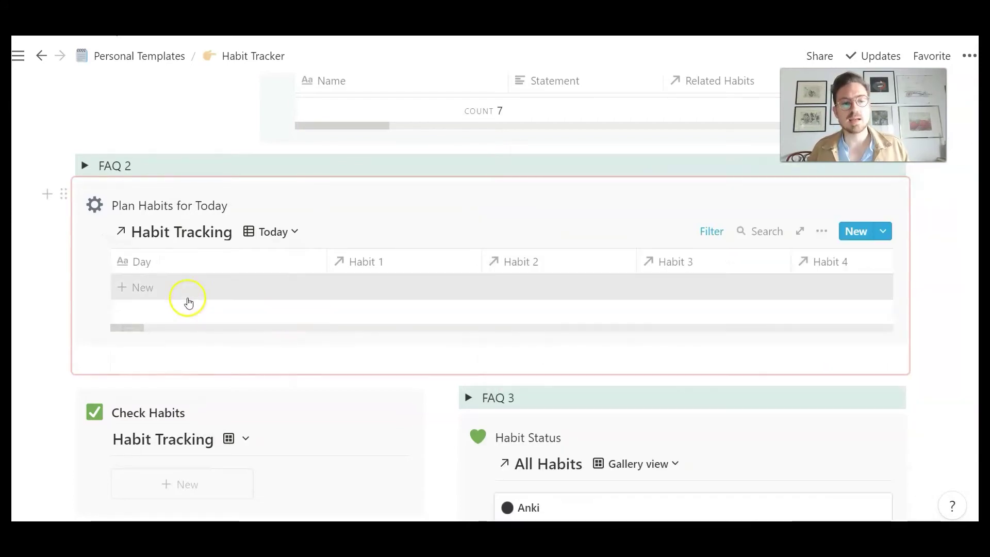
Step: Add a new entry to the Plan Habits for Today table and name its day 26.08.2021
click(150, 294)
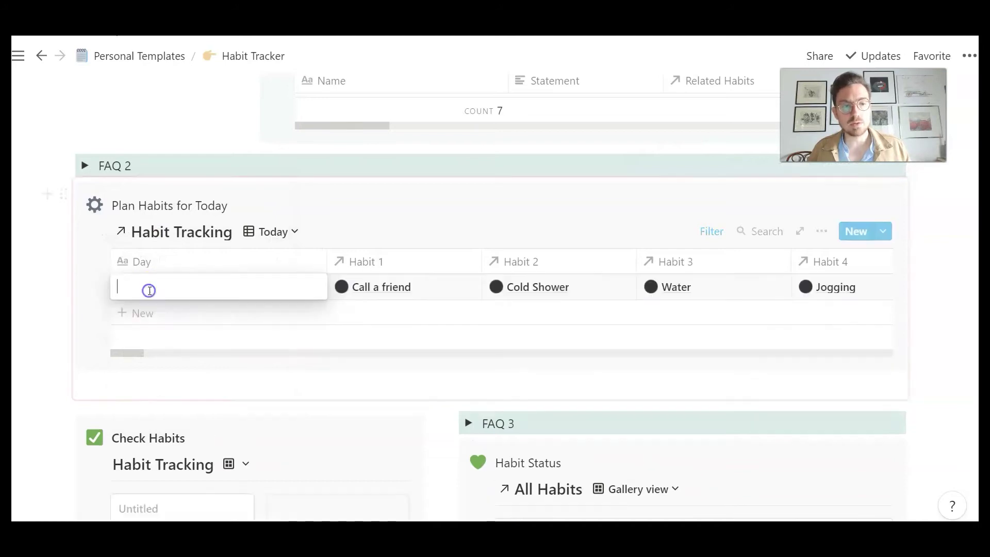
click(483, 291)
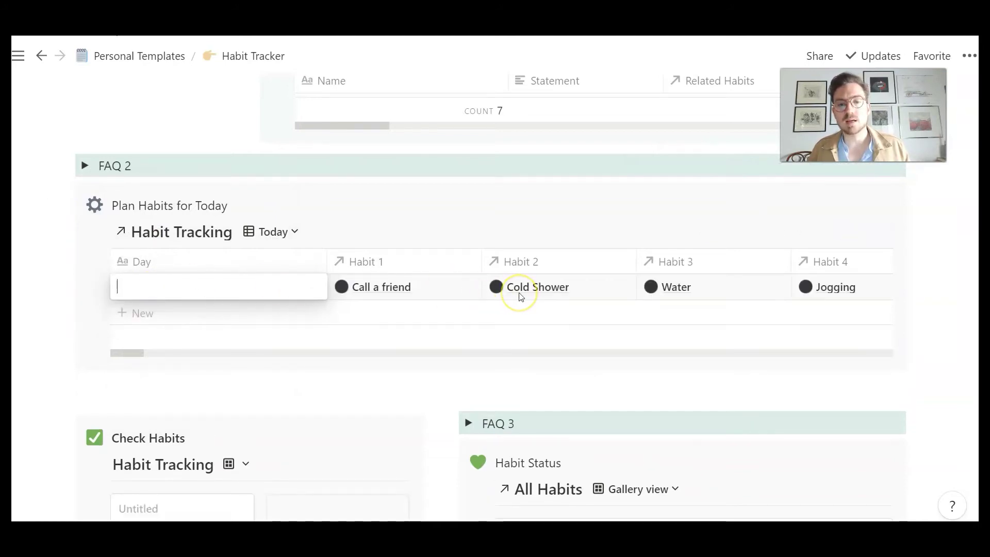
click(172, 283)
text(2)
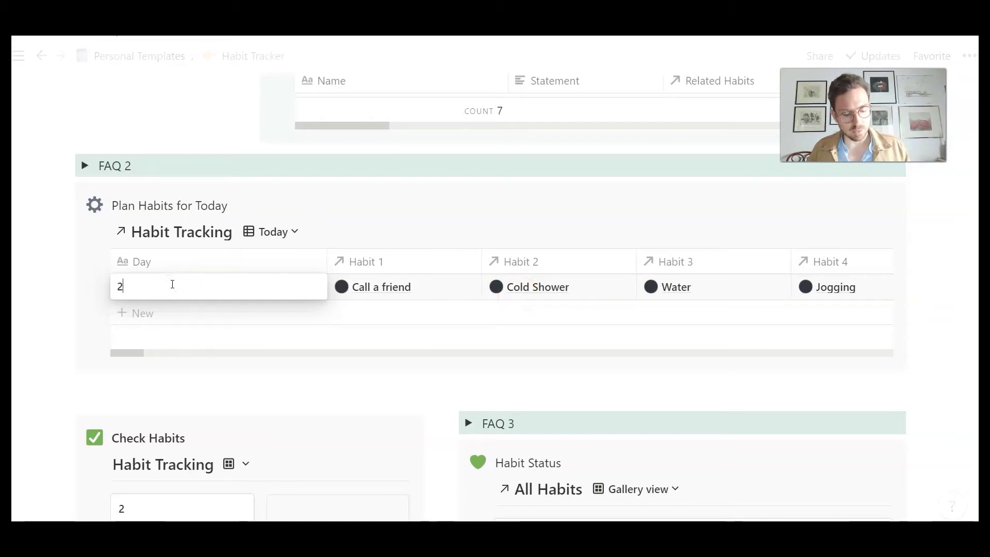
text(6.08.2021)
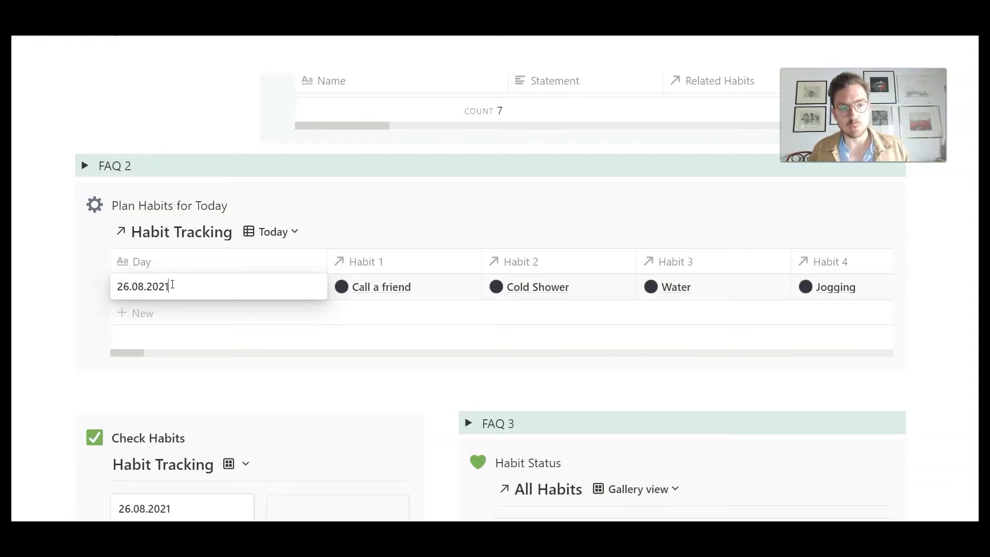
click(426, 213)
Step: Mark Call a friend, Cold Shower, Water and Reading as done on the 26.08.2021 card in Check Habits
scroll(427, 213, down, 4)
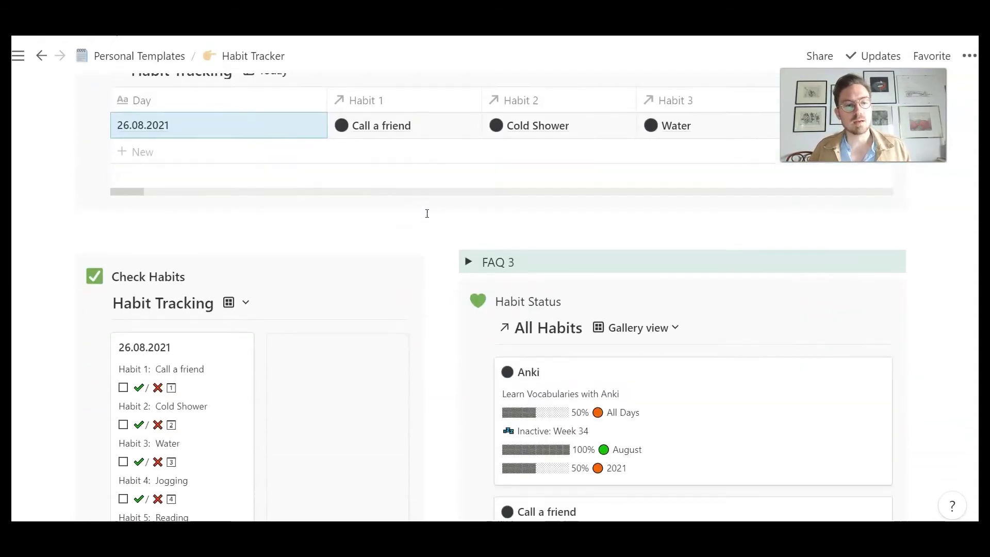
scroll(427, 213, down, 1)
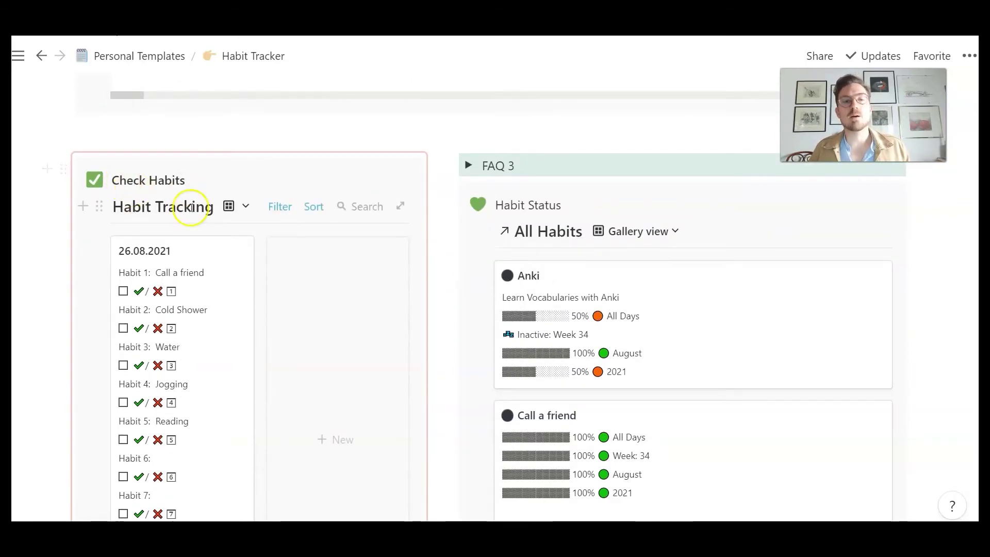
scroll(191, 206, down, 2)
click(123, 163)
click(124, 201)
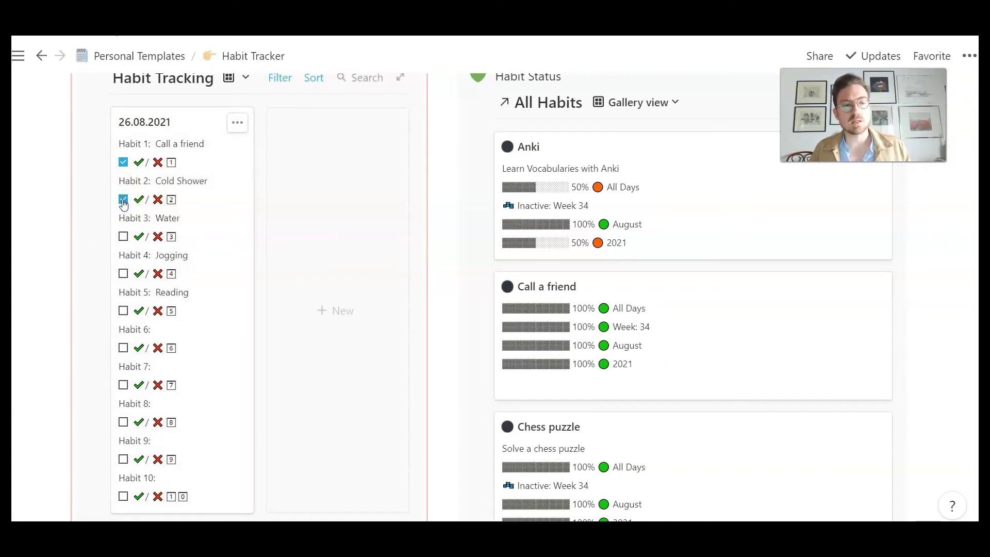
click(123, 238)
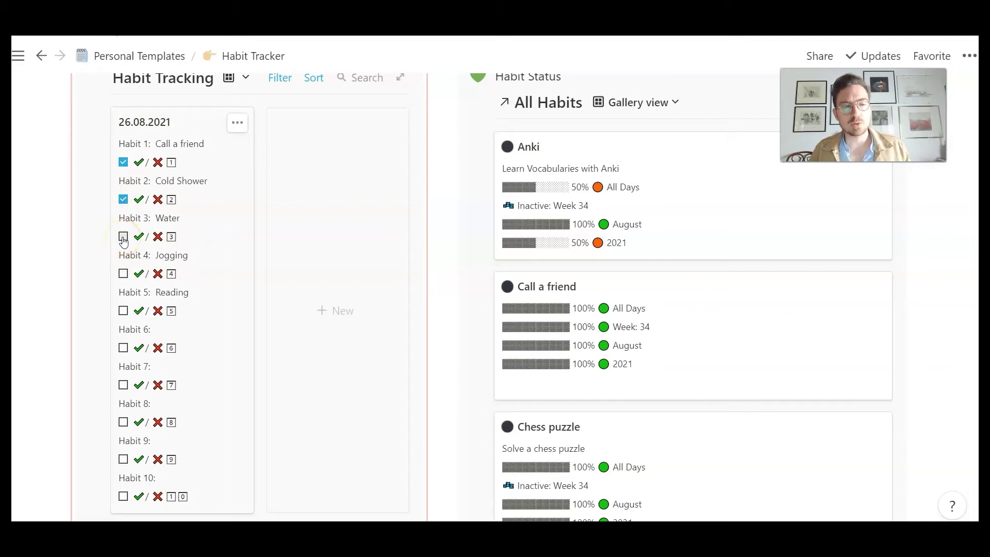
click(124, 237)
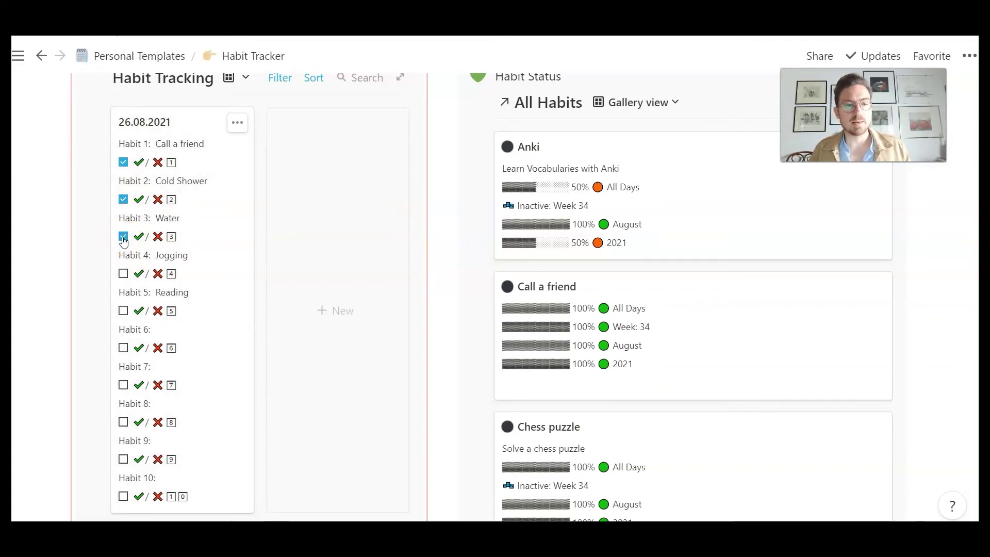
click(128, 262)
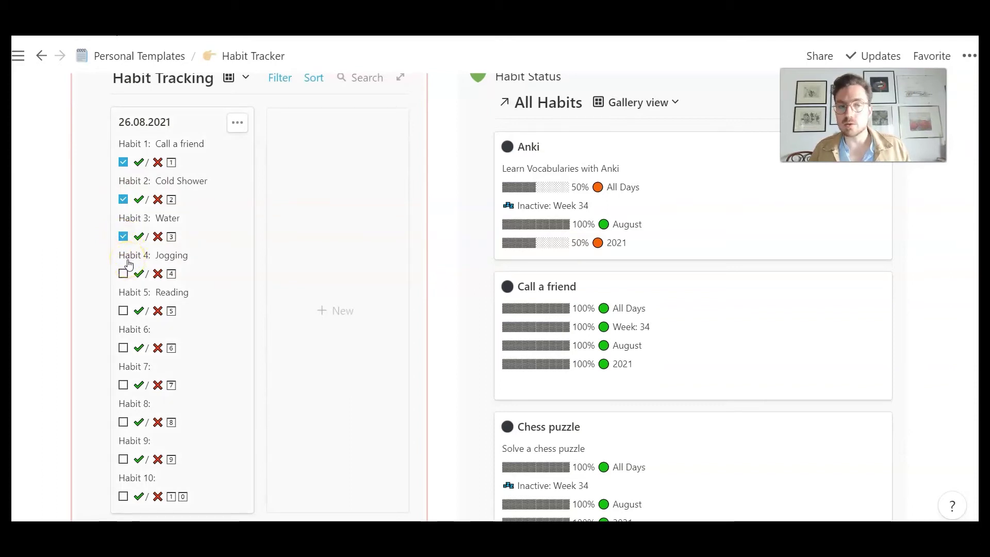
click(123, 311)
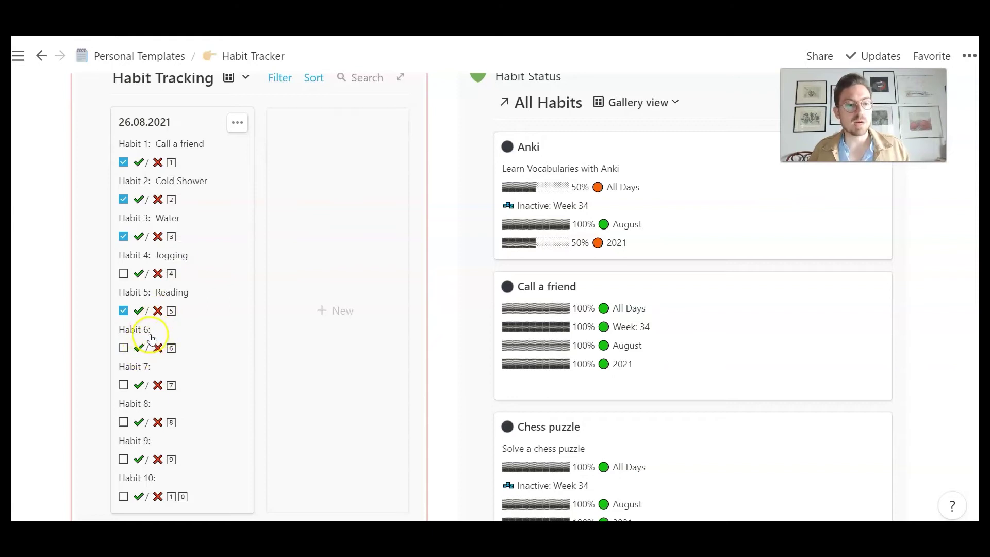
Step: Set Habit 6 of the 26.08.2021 entry to Chess puzzle and review its card in Check Habits
scroll(512, 344, up, 6)
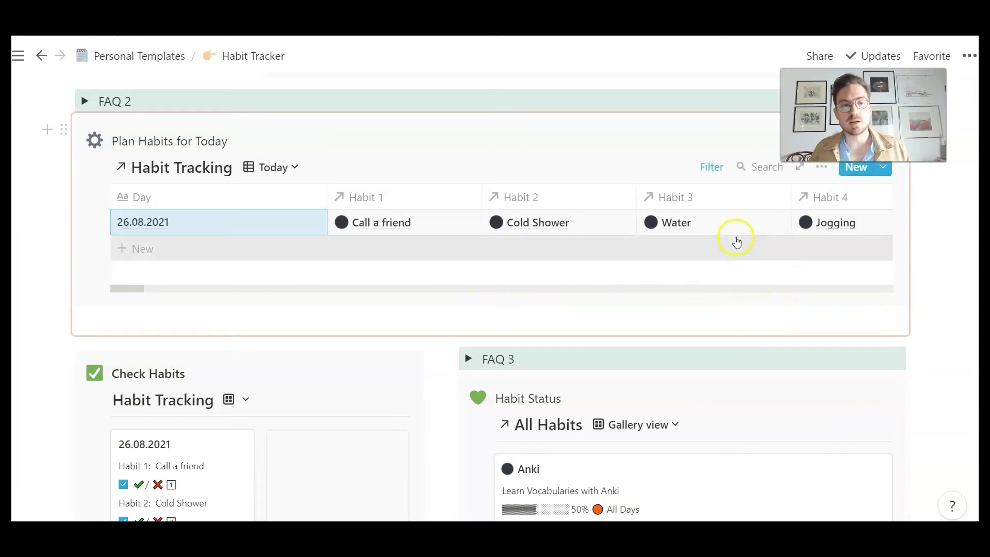
scroll(738, 229, right, 6)
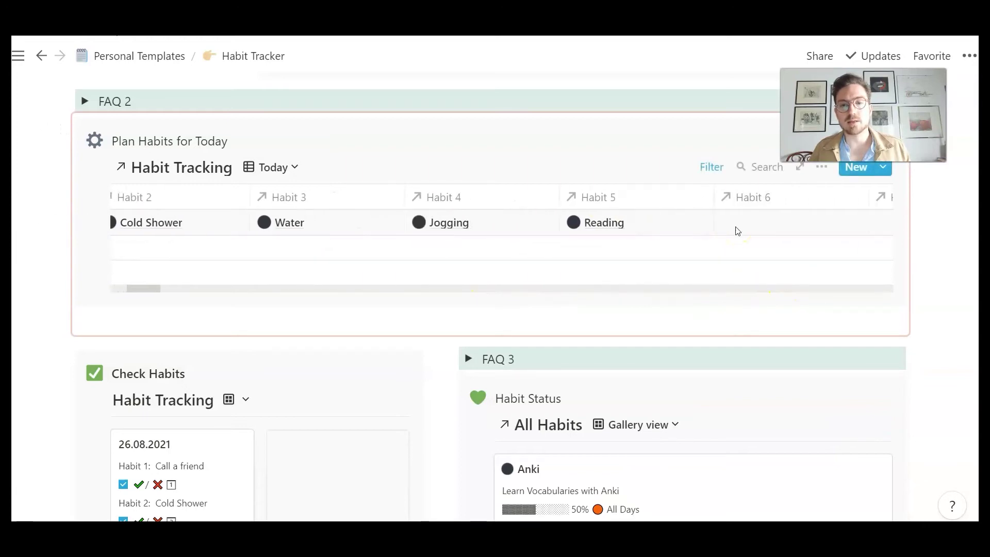
click(764, 222)
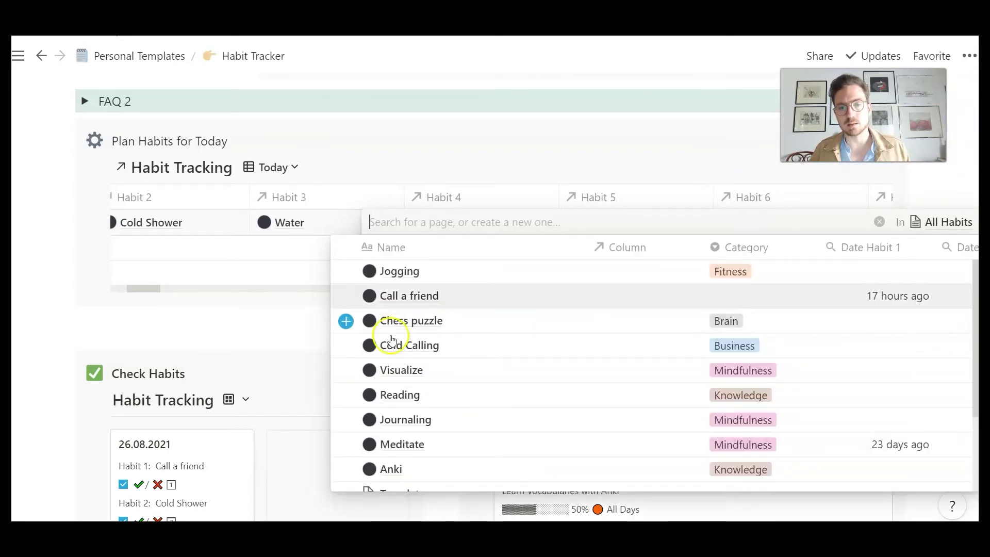
click(346, 320)
click(308, 323)
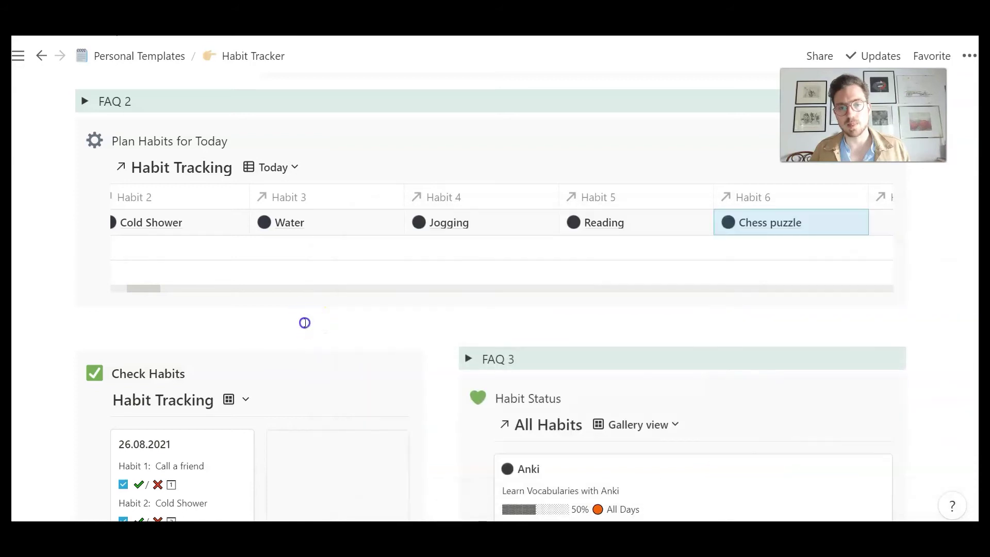
scroll(316, 327, down, 2)
scroll(316, 328, down, 5)
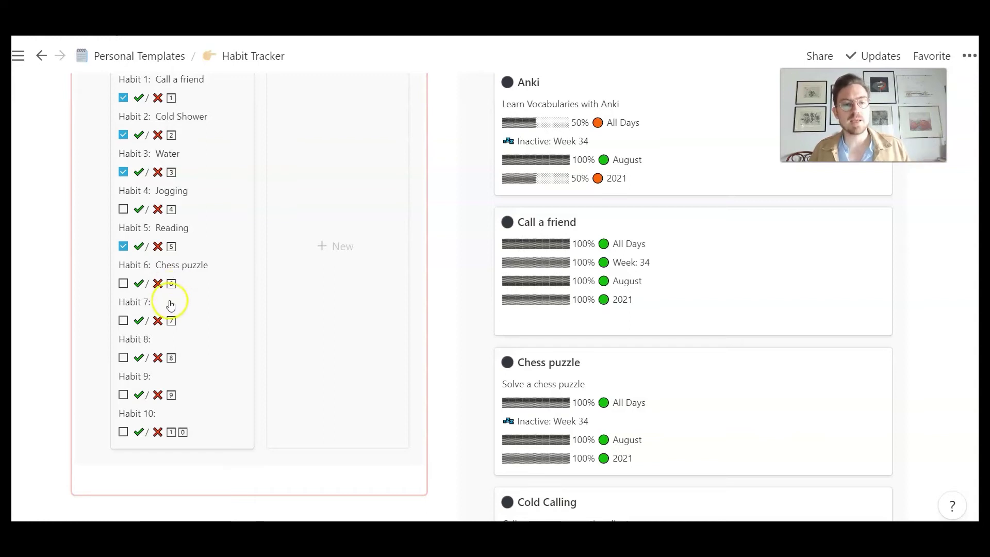
Step: Remove Reading from Habit 5 of the 26.08.2021 entry and review its card in Check Habits
scroll(178, 302, up, 6)
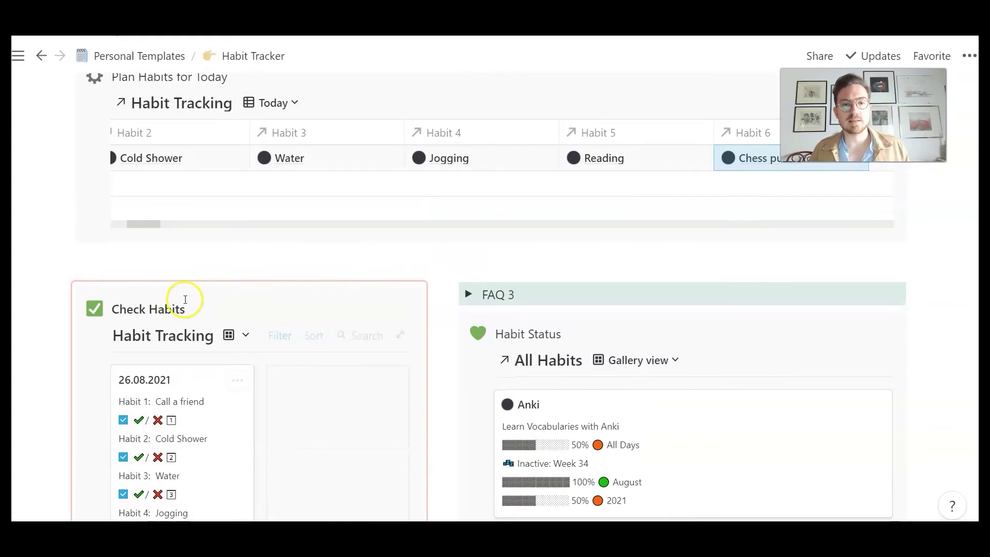
scroll(185, 299, up, 3)
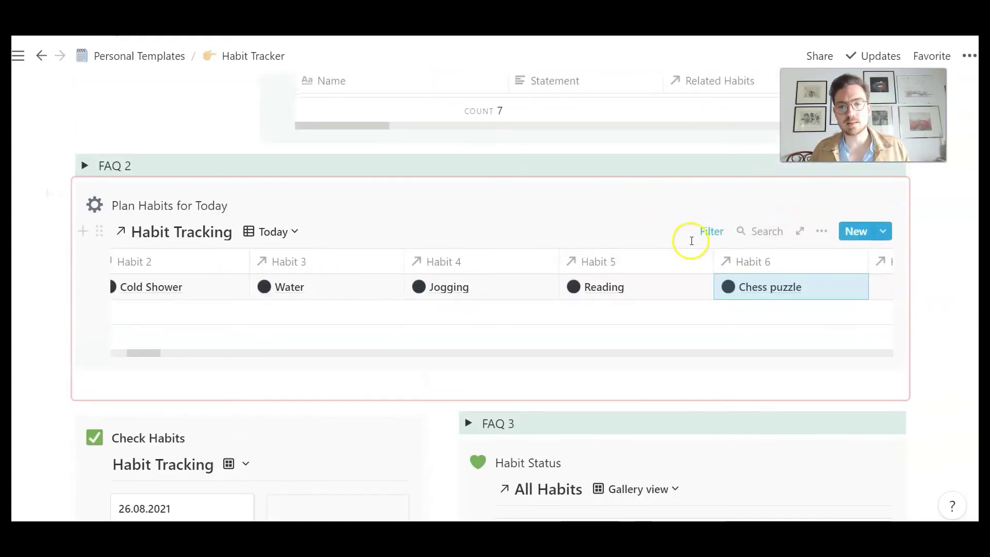
click(631, 287)
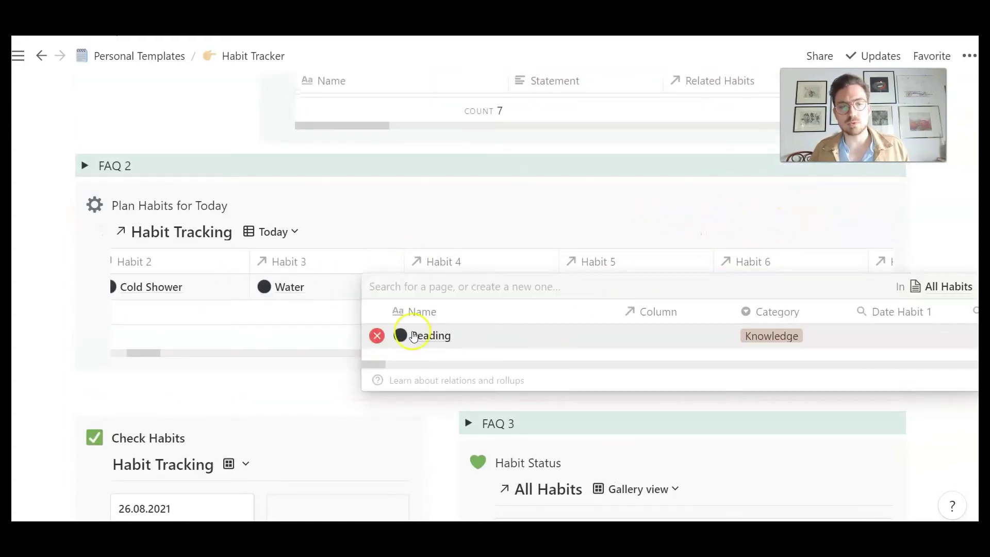
click(376, 336)
click(392, 224)
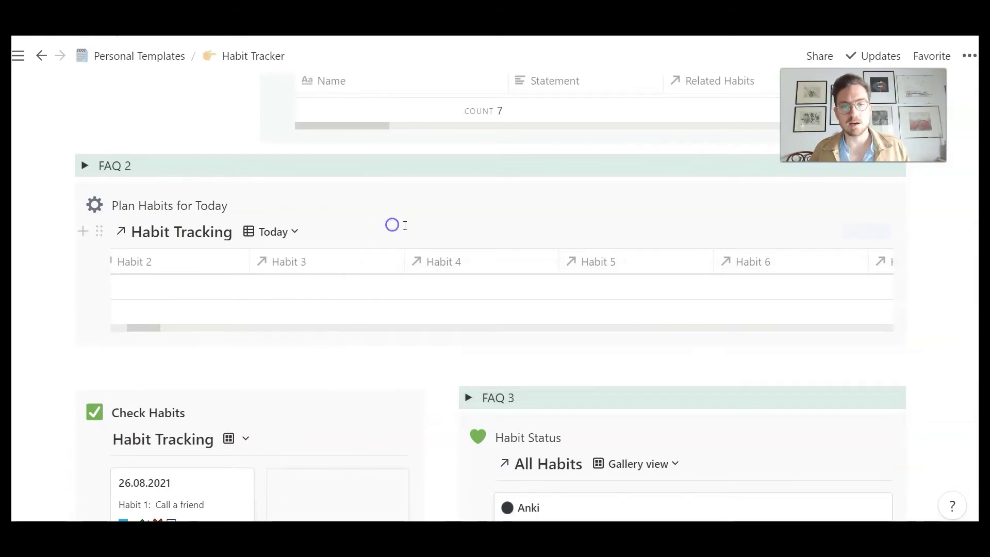
scroll(154, 294, left, 5)
scroll(515, 294, down, 1)
scroll(536, 302, down, 6)
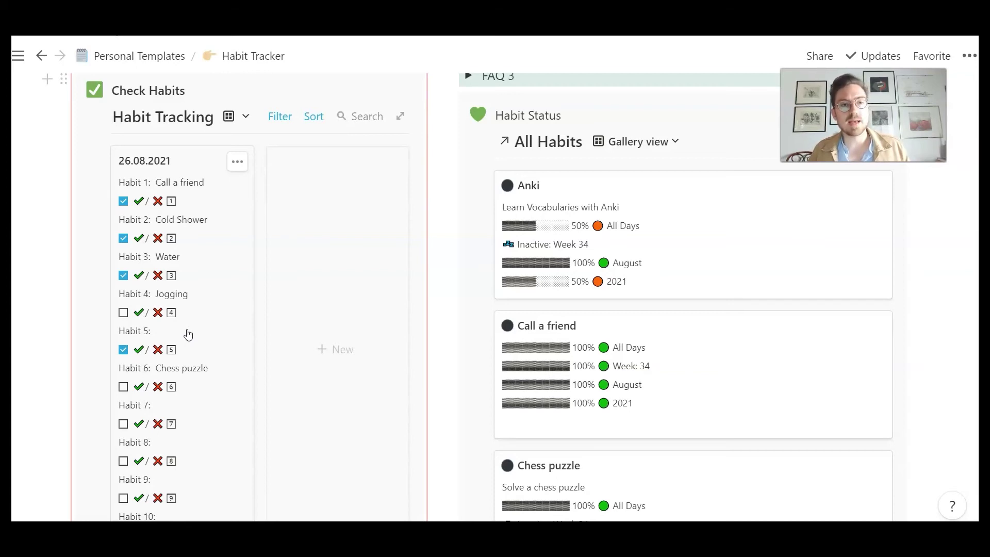
Step: Switch the Plan Habits for Today table to the Current Week view
scroll(188, 330, up, 8)
click(271, 296)
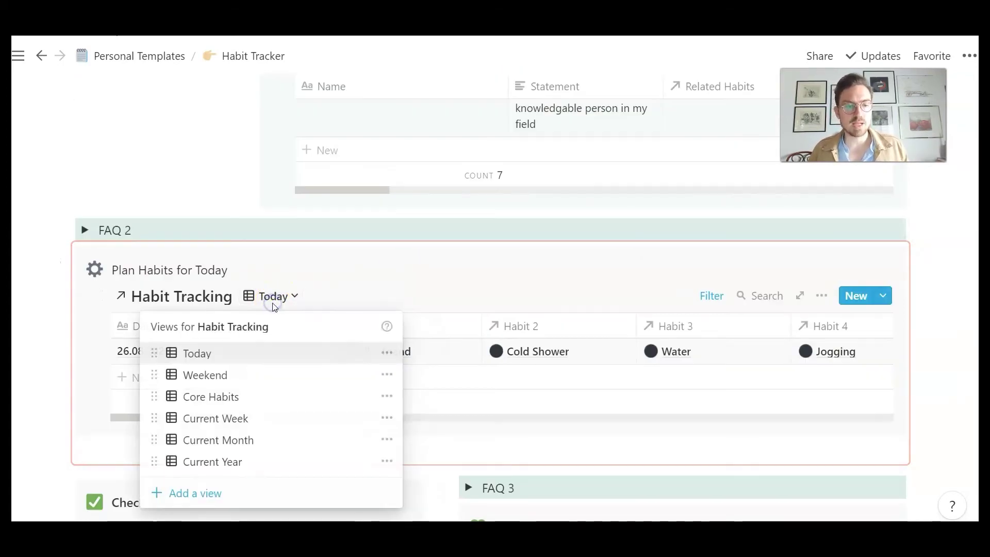
click(256, 418)
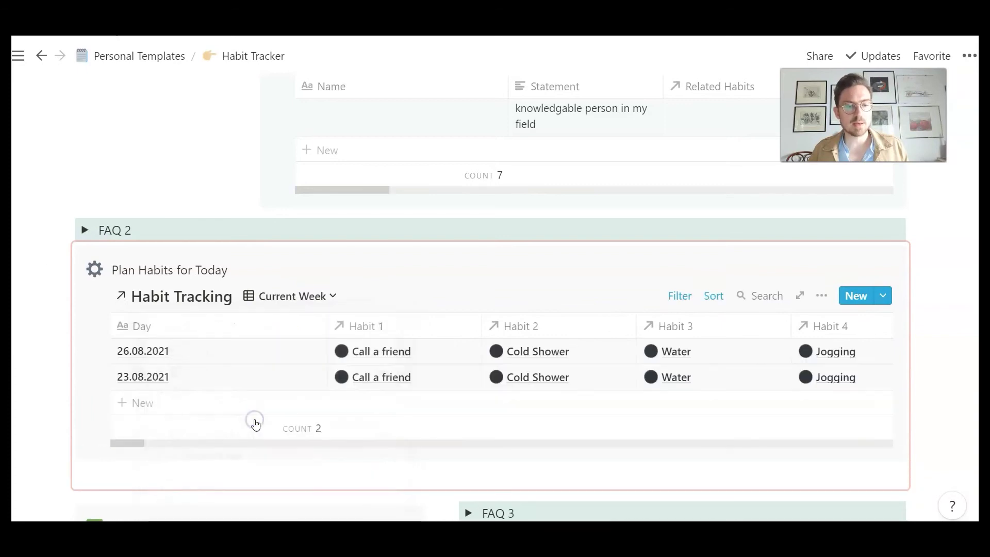
click(404, 280)
Step: Remove Jogging from Habit 4 of the 26.08.2021 entry in the Current Week view
scroll(361, 320, up, 1)
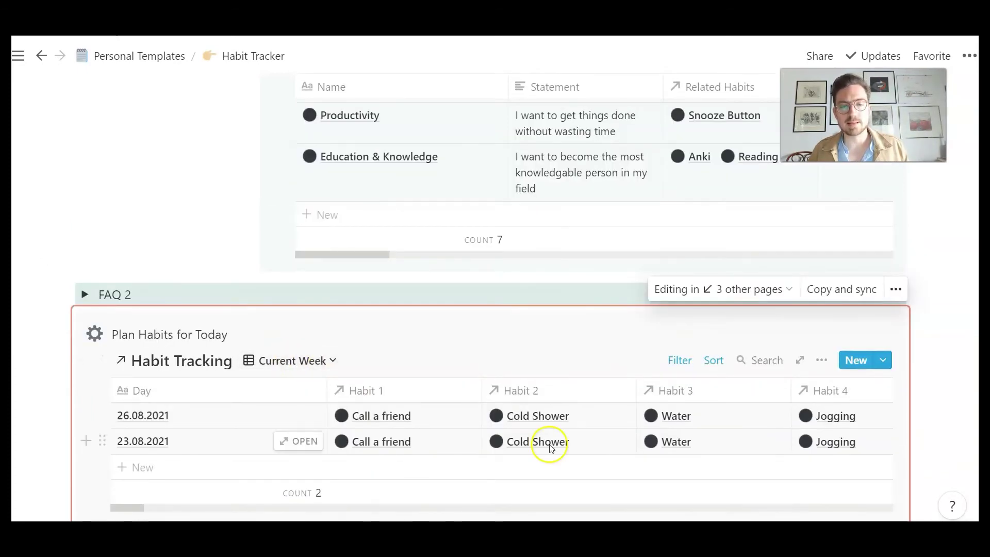
scroll(566, 440, right, 4)
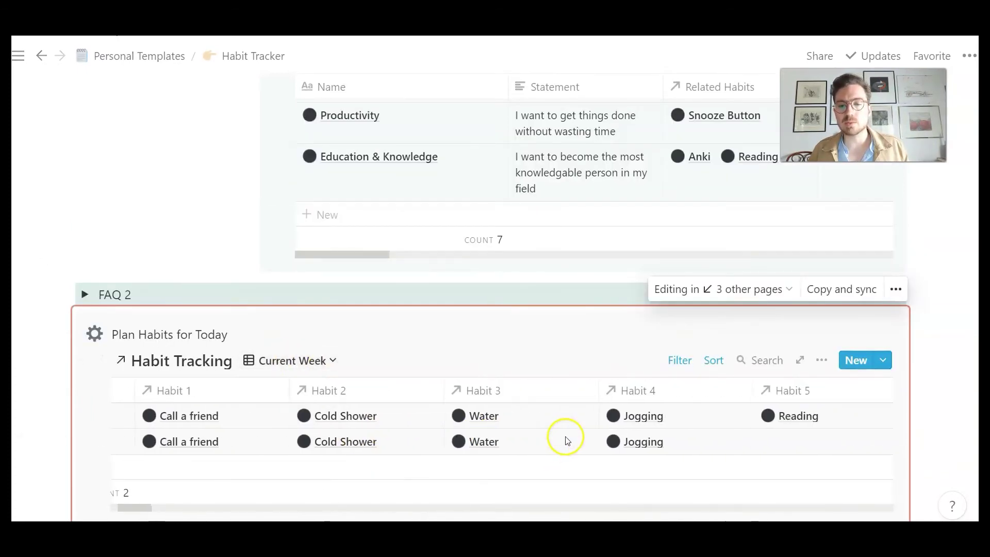
click(697, 426)
click(678, 409)
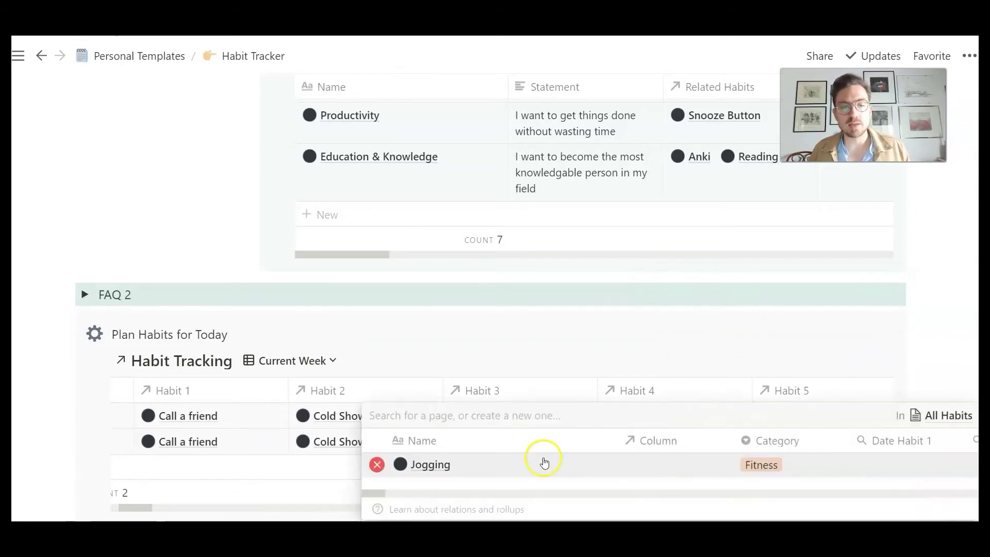
click(377, 465)
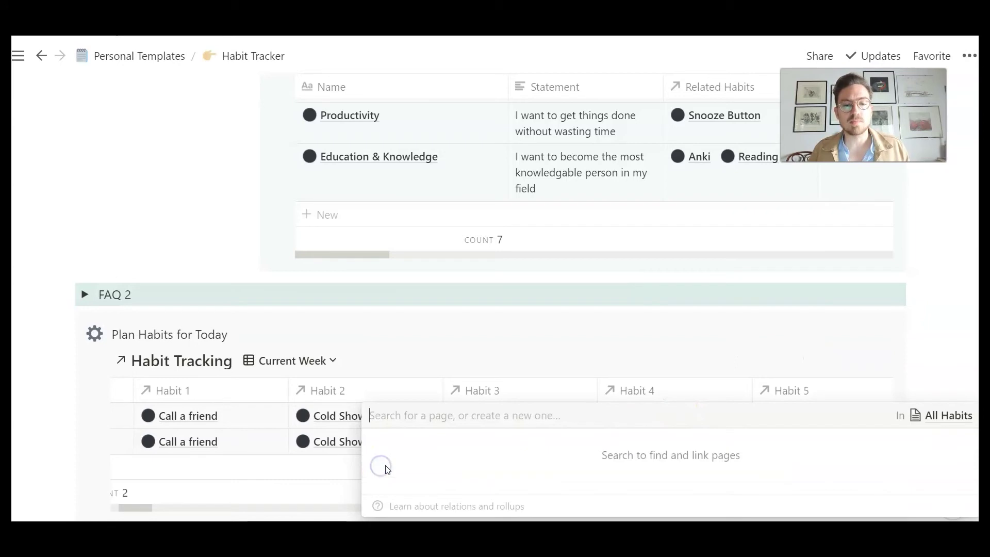
click(484, 353)
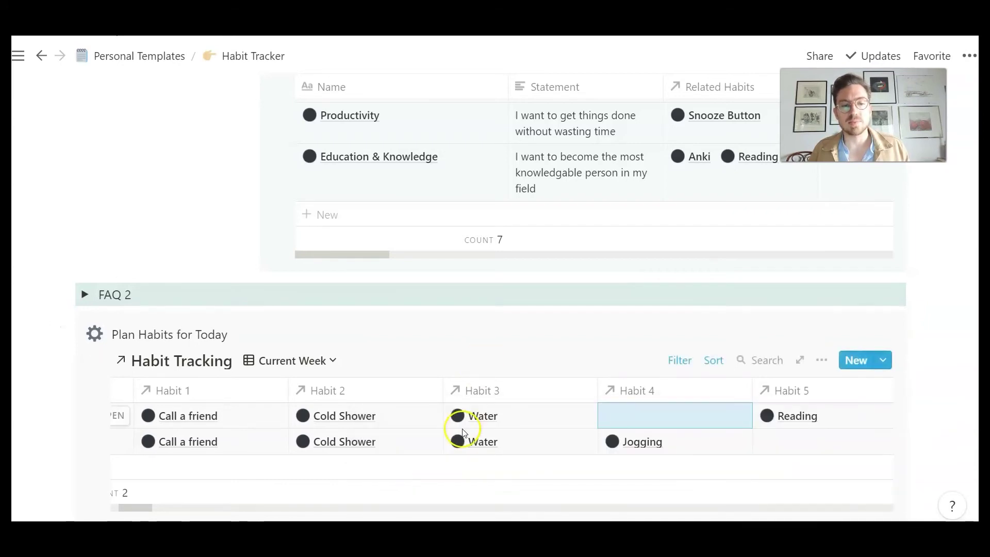
Step: Compare the habits on the 26.08.2021 card in Check Habits with that day's entry in the planning table
scroll(462, 432, down, 10)
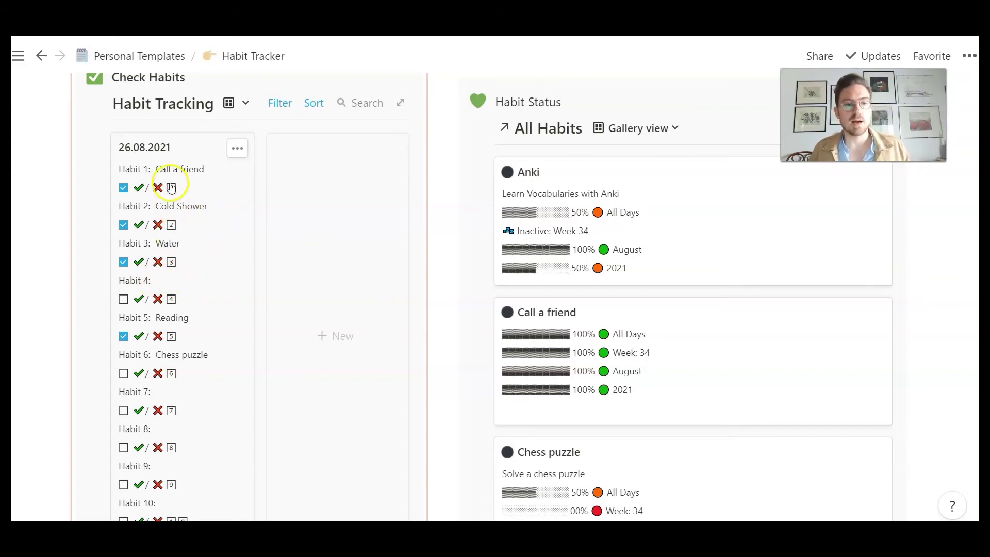
scroll(248, 297, up, 5)
scroll(246, 295, up, 1)
scroll(246, 297, down, 4)
scroll(246, 298, down, 3)
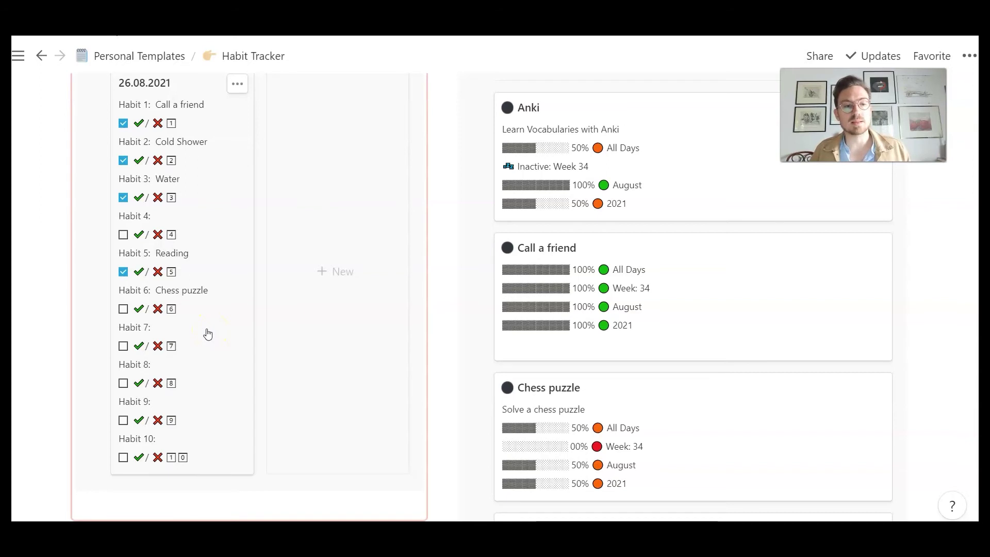
scroll(208, 334, up, 6)
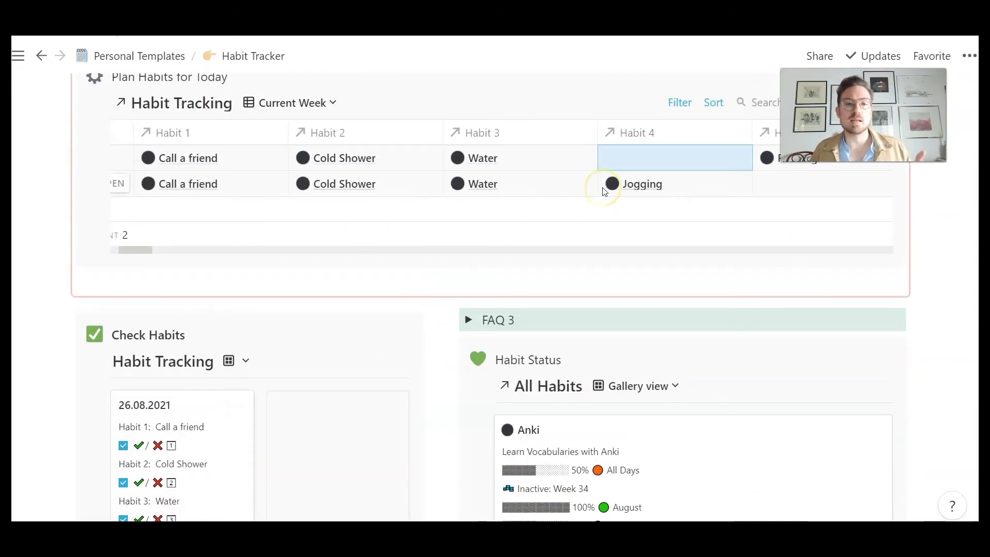
Step: Switch the Plan Habits for Today table to the Weekend view and inspect its habit filters
click(510, 162)
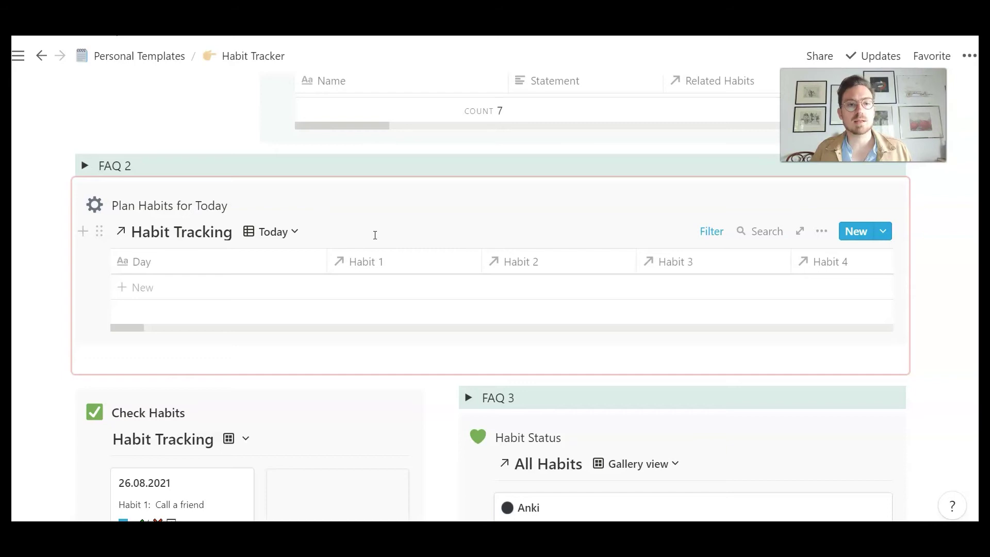
click(289, 233)
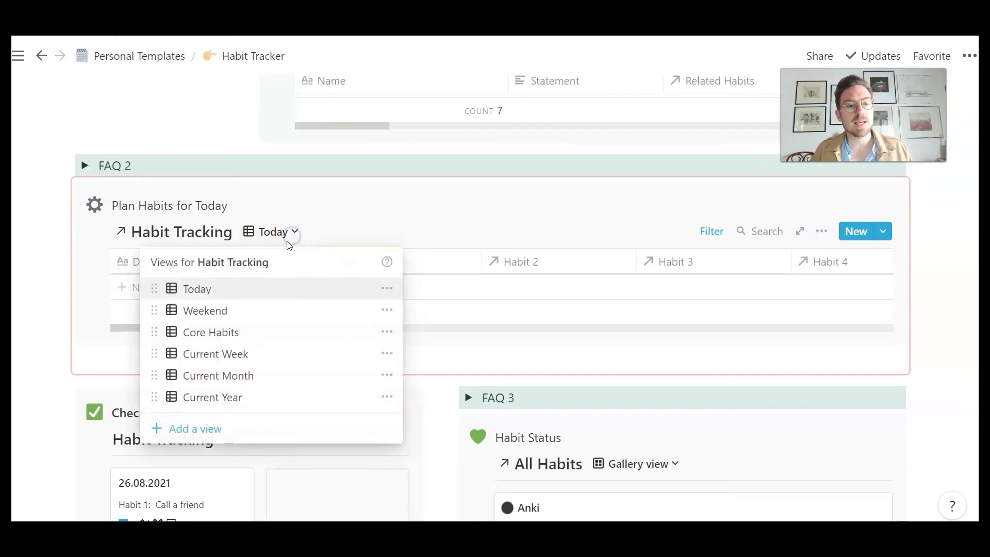
click(252, 311)
click(708, 231)
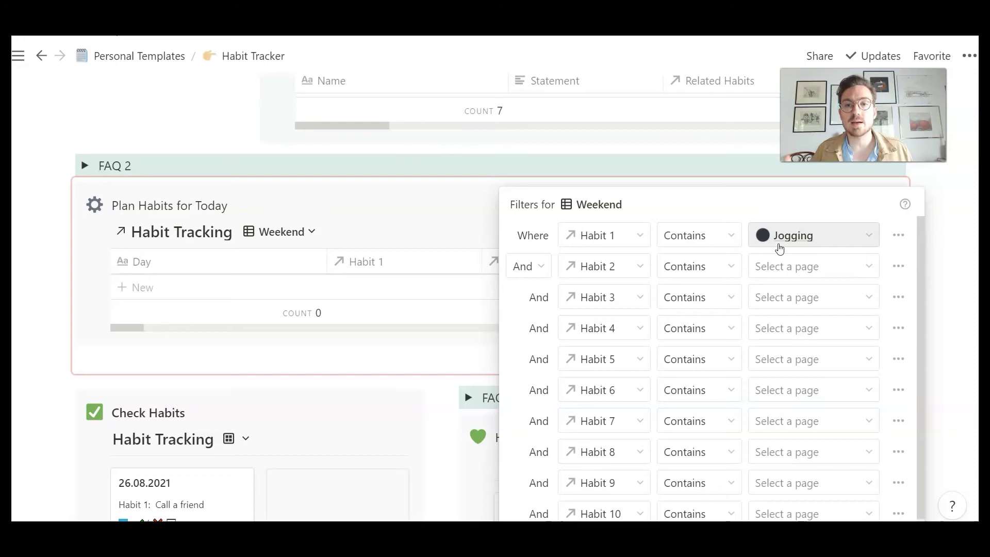
click(346, 227)
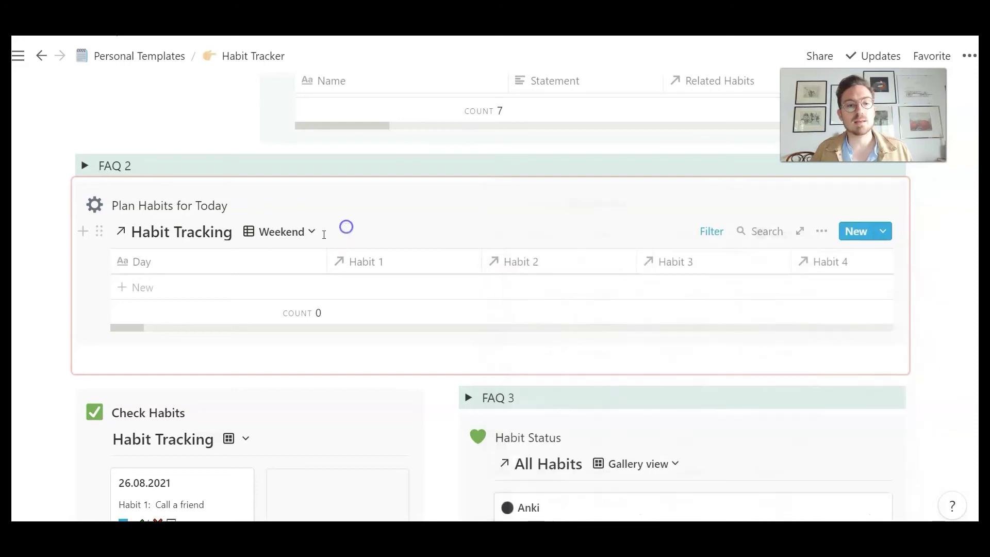
Step: Switch the Plan Habits for Today table to the Core Habits view and look through its entries
click(292, 239)
click(268, 332)
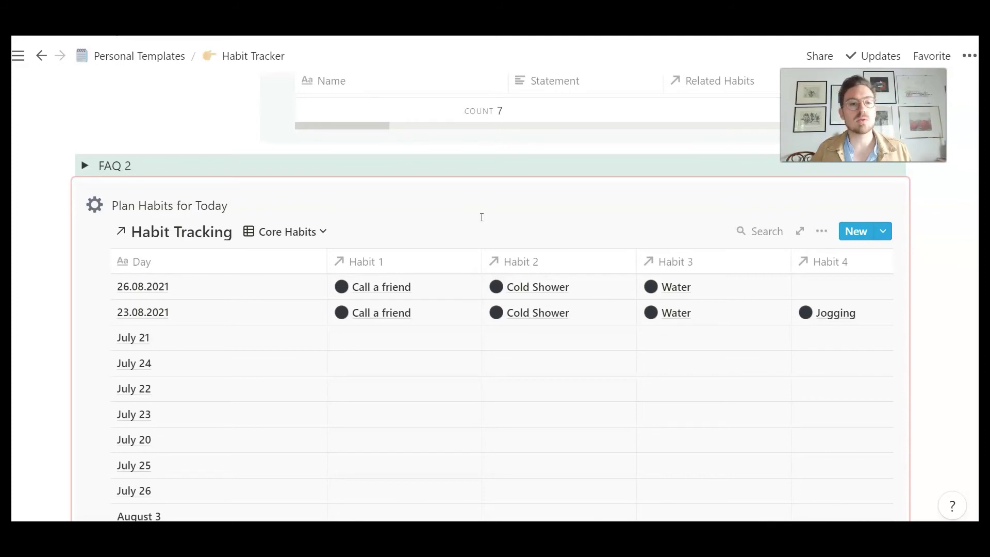
scroll(377, 310, down, 15)
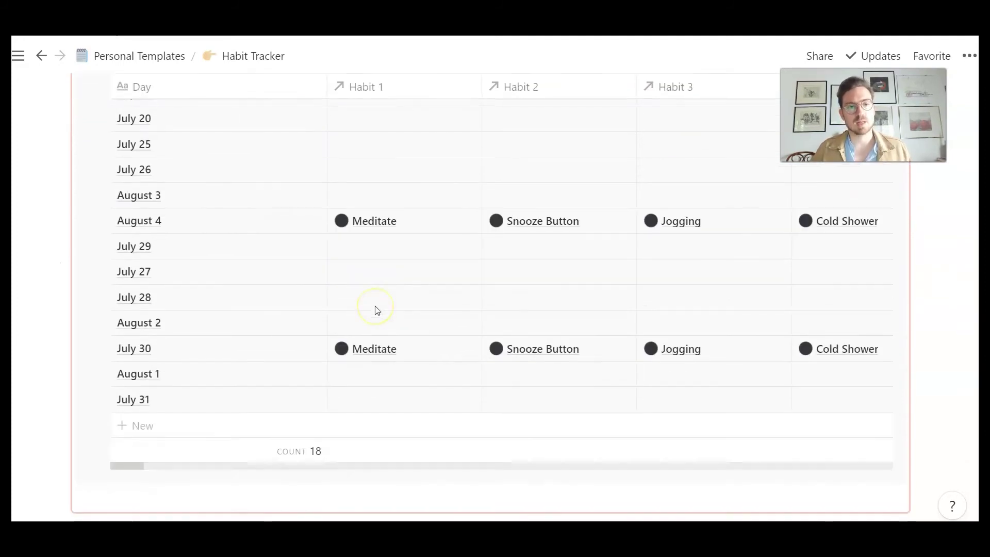
scroll(222, 287, down, 4)
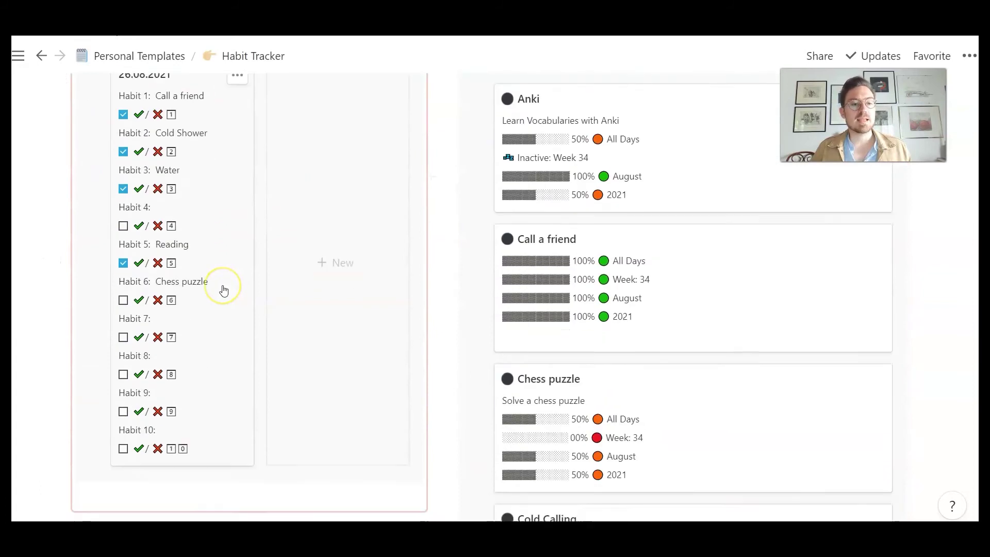
scroll(201, 276, up, 15)
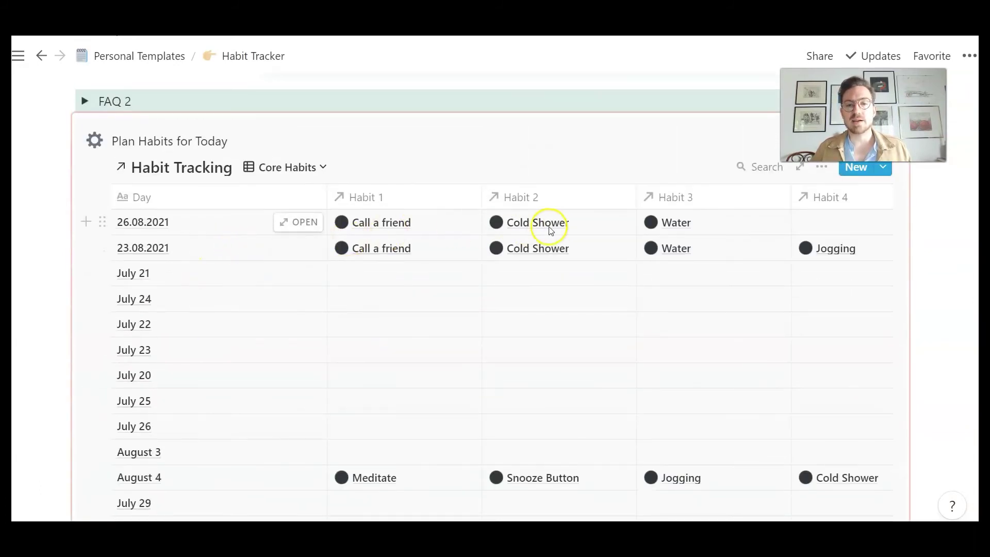
Step: Examine the weekly, monthly, yearly and all-days completion rates on each habit card in the Habit Status gallery
scroll(552, 232, down, 12)
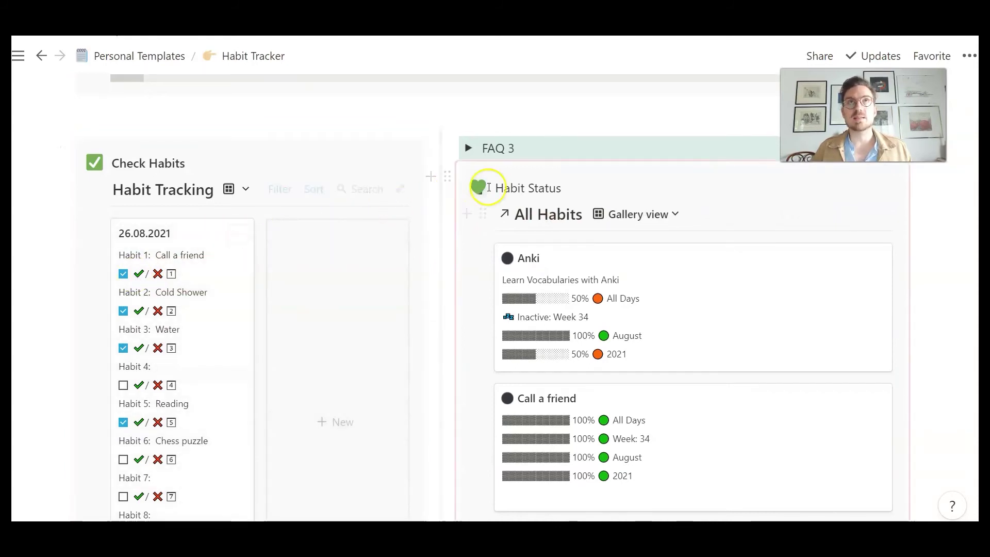
scroll(489, 187, down, 3)
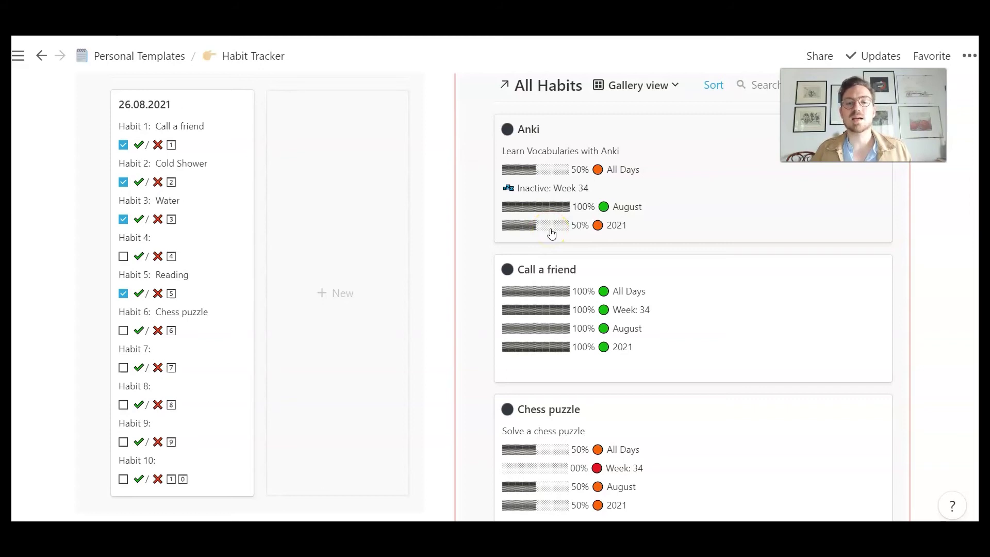
scroll(551, 234, down, 1)
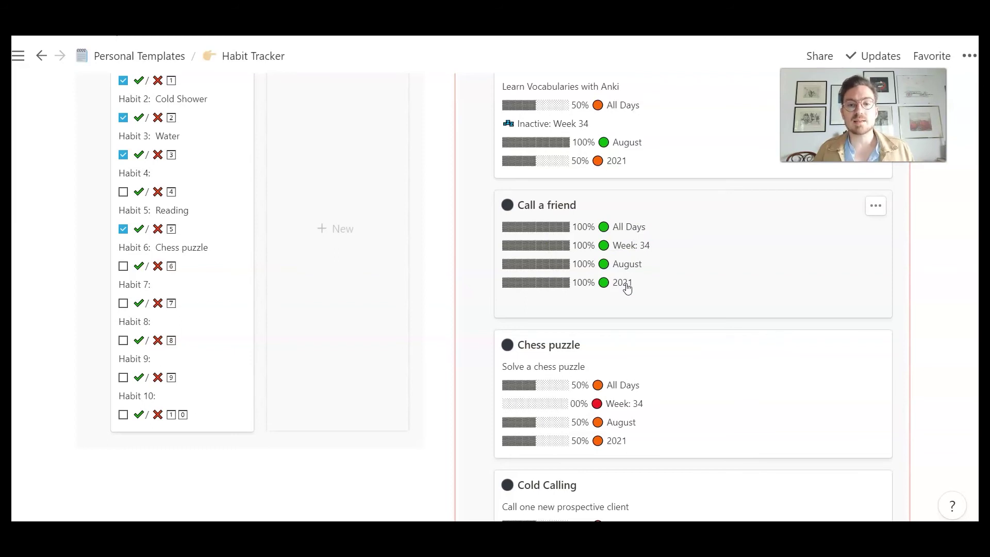
scroll(627, 287, down, 5)
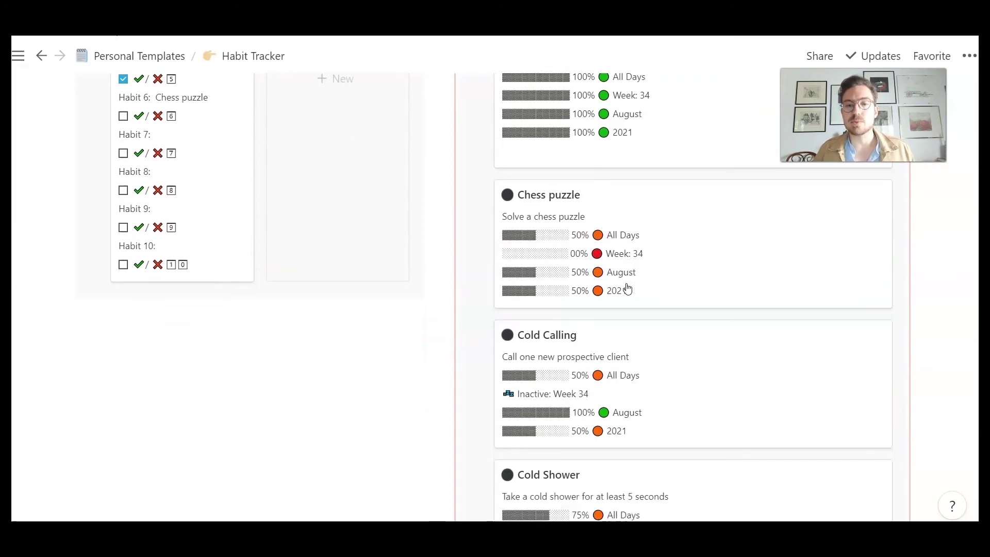
scroll(627, 140, down, 1)
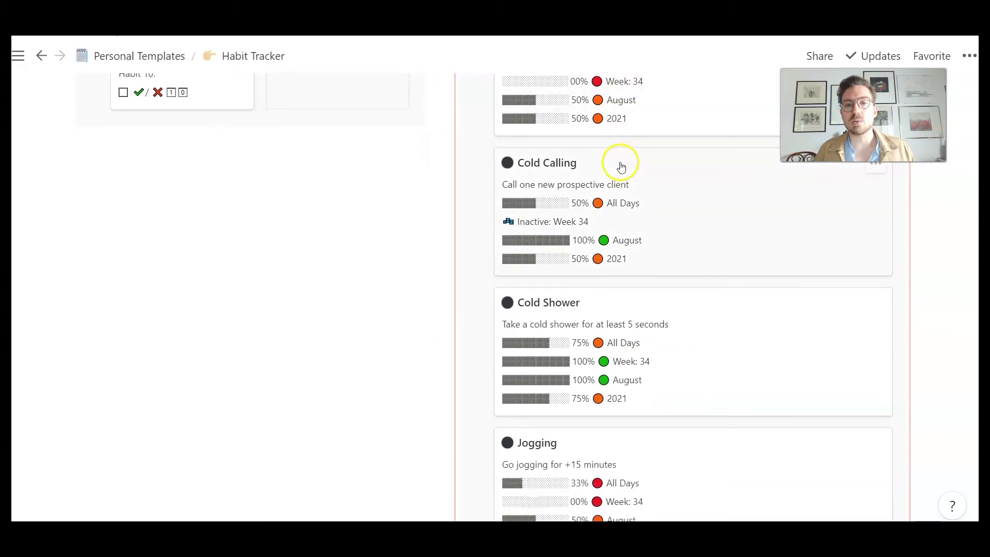
scroll(639, 218, down, 1)
scroll(638, 219, down, 5)
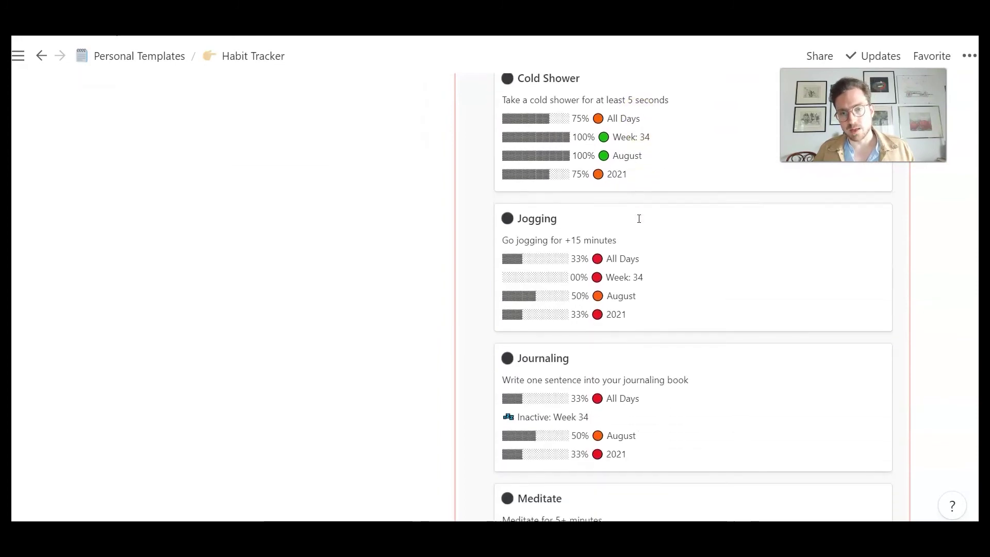
scroll(639, 222, down, 1)
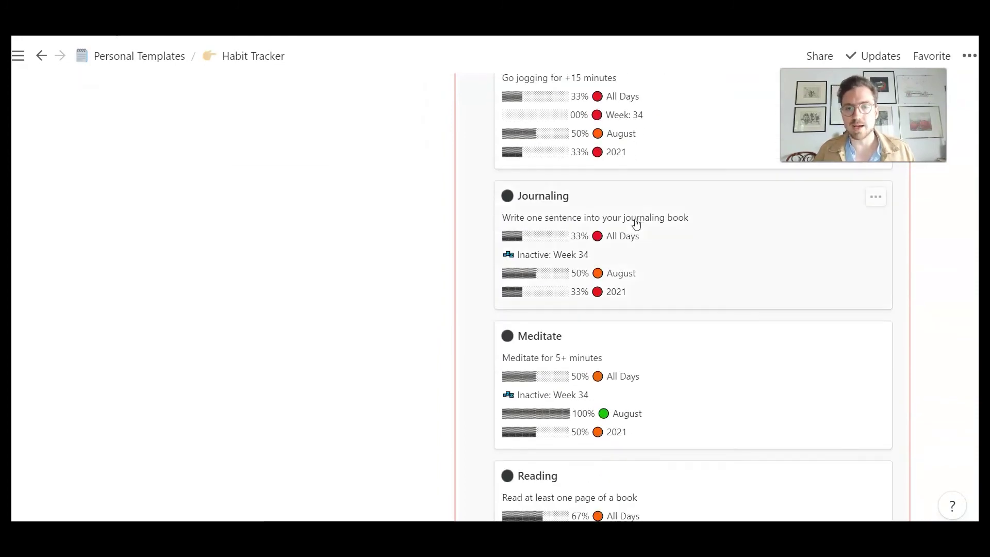
scroll(635, 223, down, 1)
scroll(635, 225, down, 2)
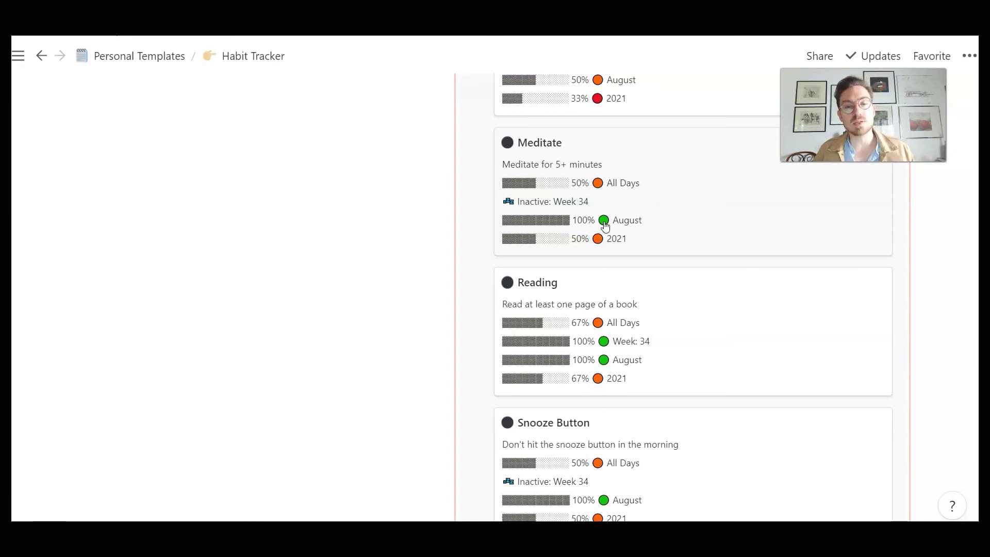
click(596, 191)
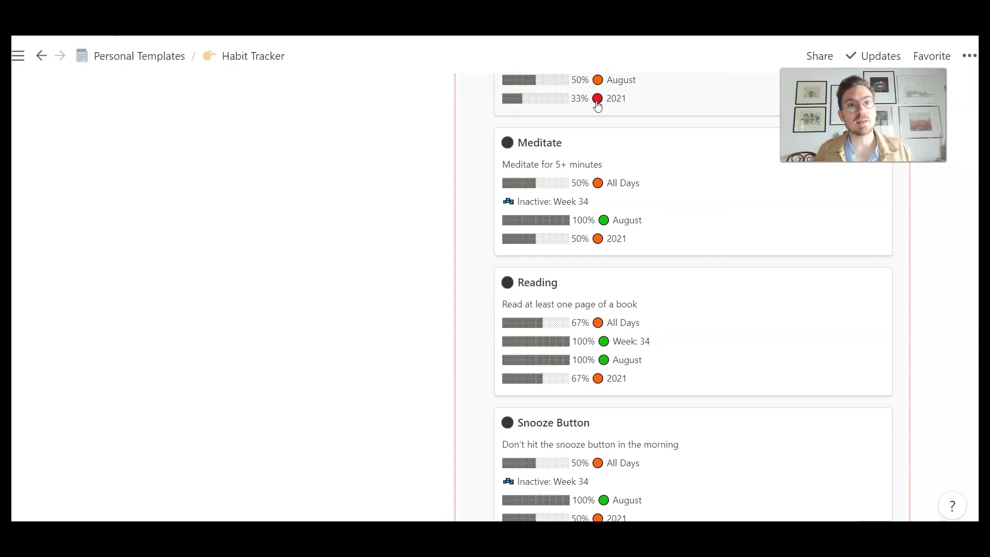
scroll(648, 265, down, 6)
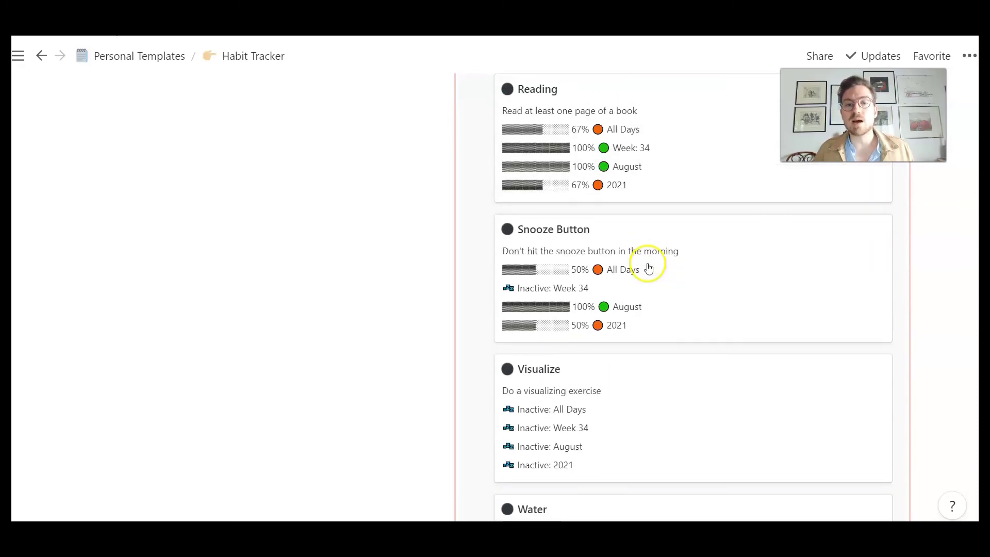
scroll(649, 268, down, 3)
Step: Add a new habit titled "Habit New" at the end of the Habit Status gallery
scroll(648, 270, up, 8)
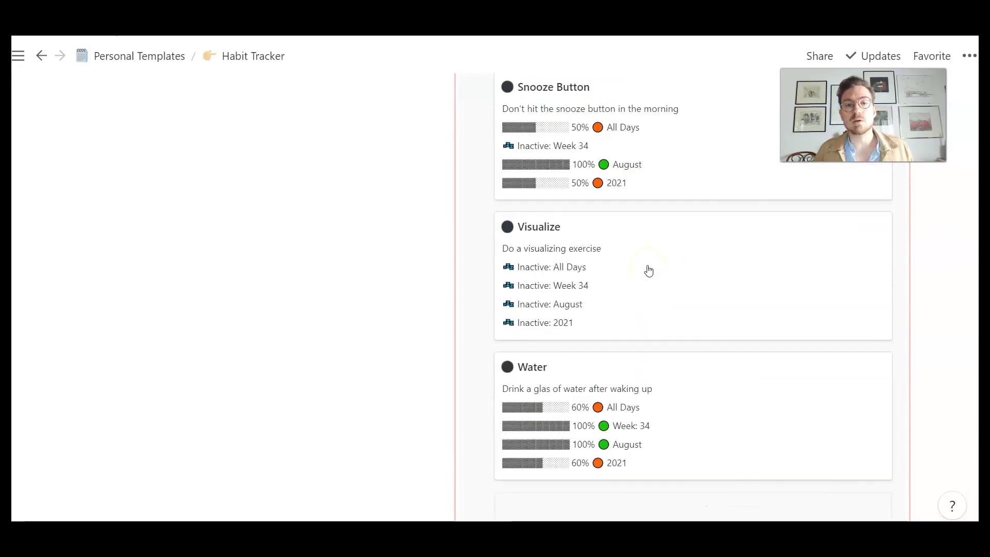
scroll(649, 273, up, 18)
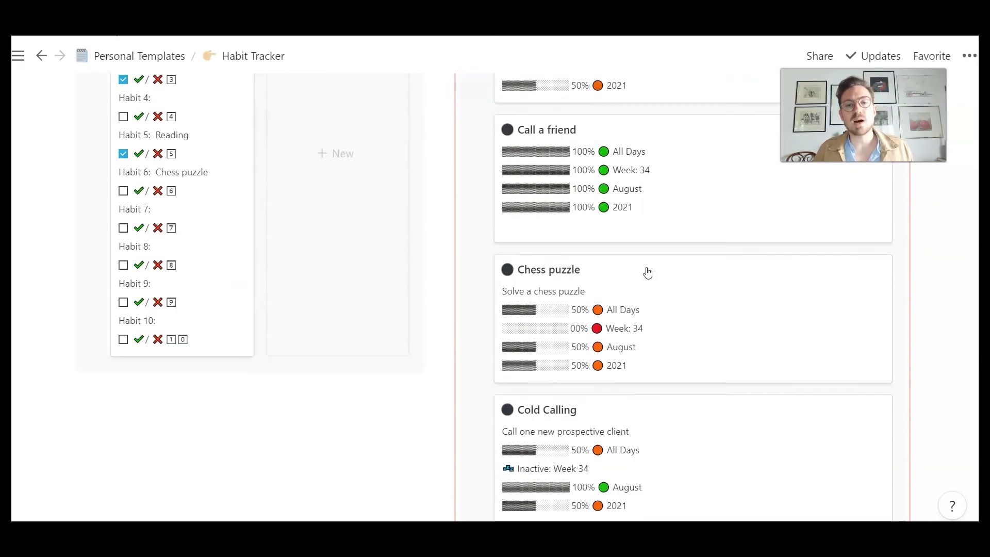
scroll(647, 274, up, 5)
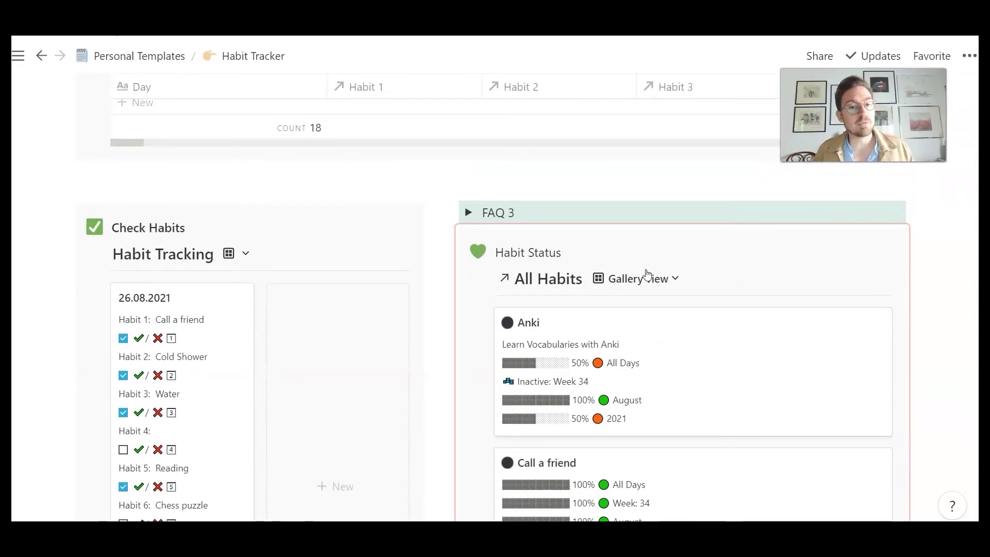
scroll(648, 273, down, 16)
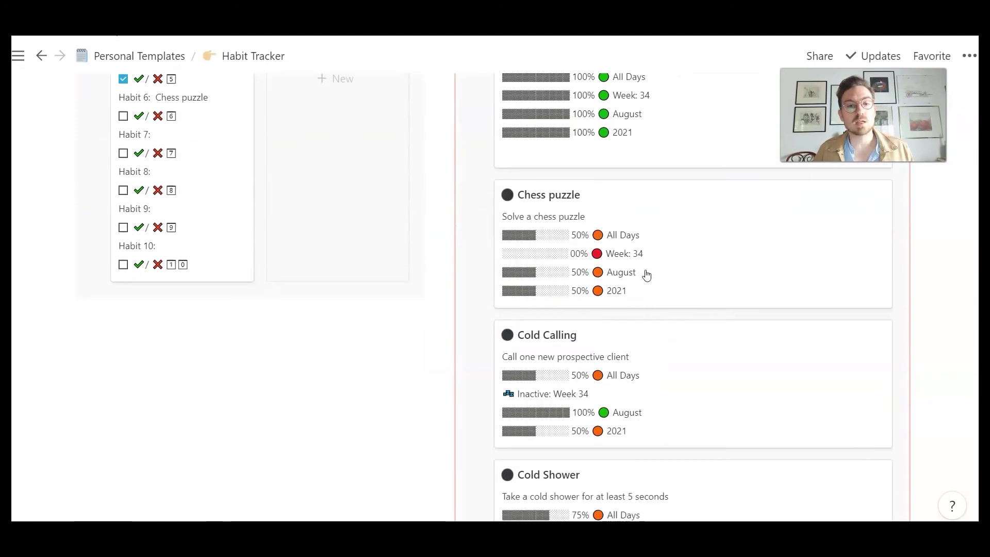
scroll(646, 275, down, 15)
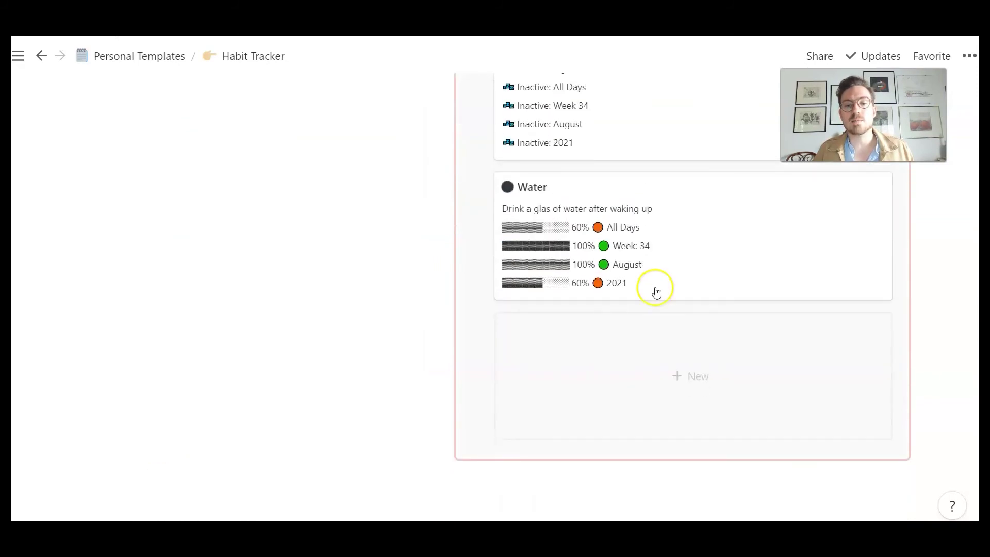
click(705, 372)
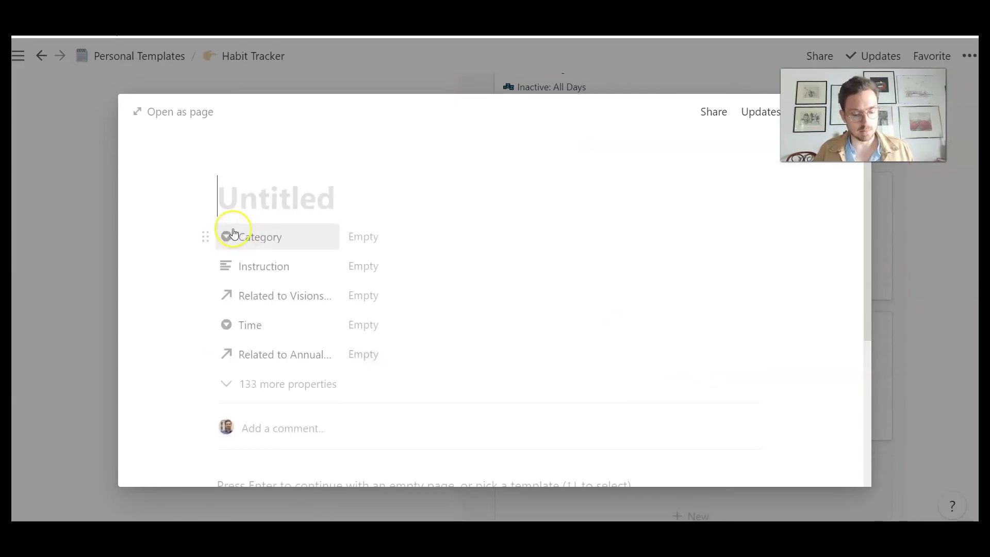
text(Habit)
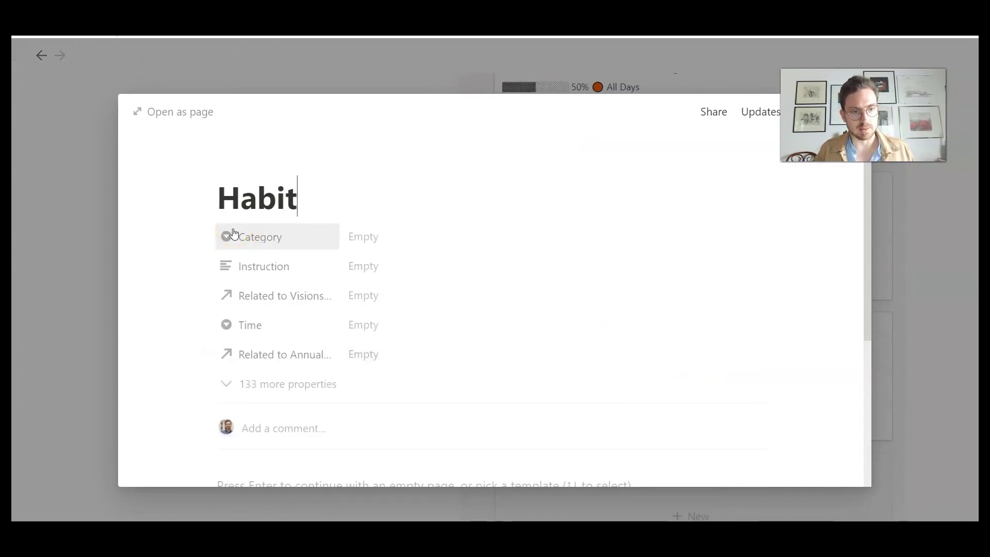
text( New)
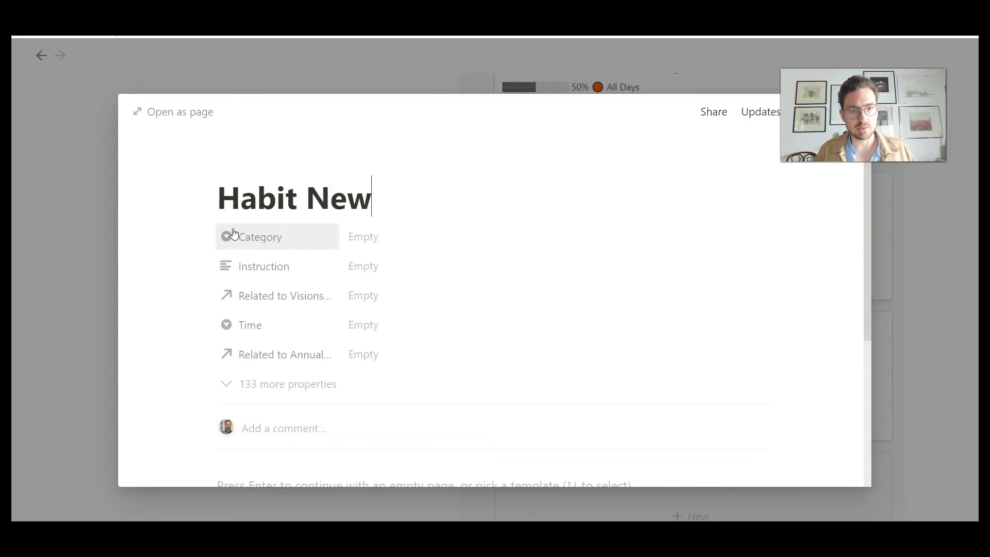
Step: Inspect the available Category and Time options for Habit New without choosing any, and close its page
click(365, 239)
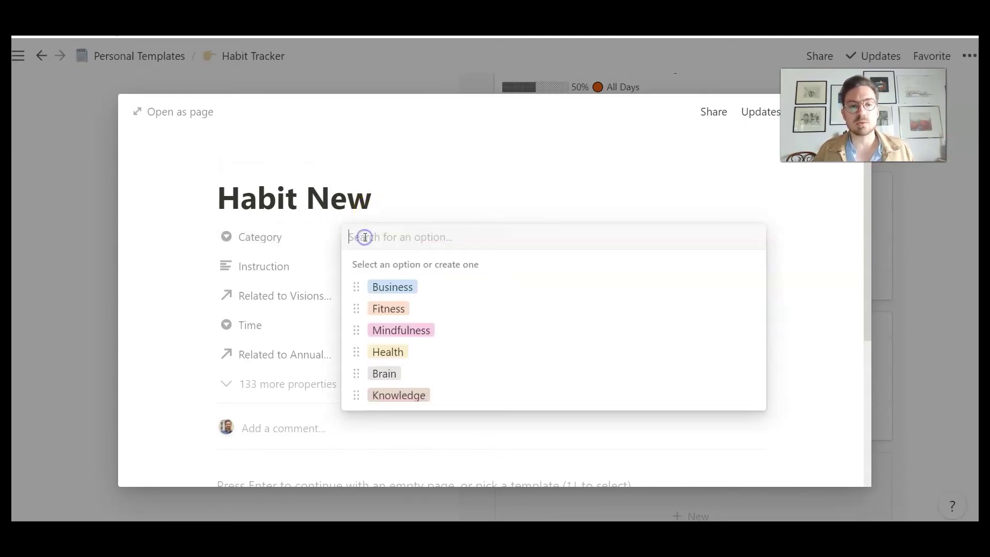
click(402, 190)
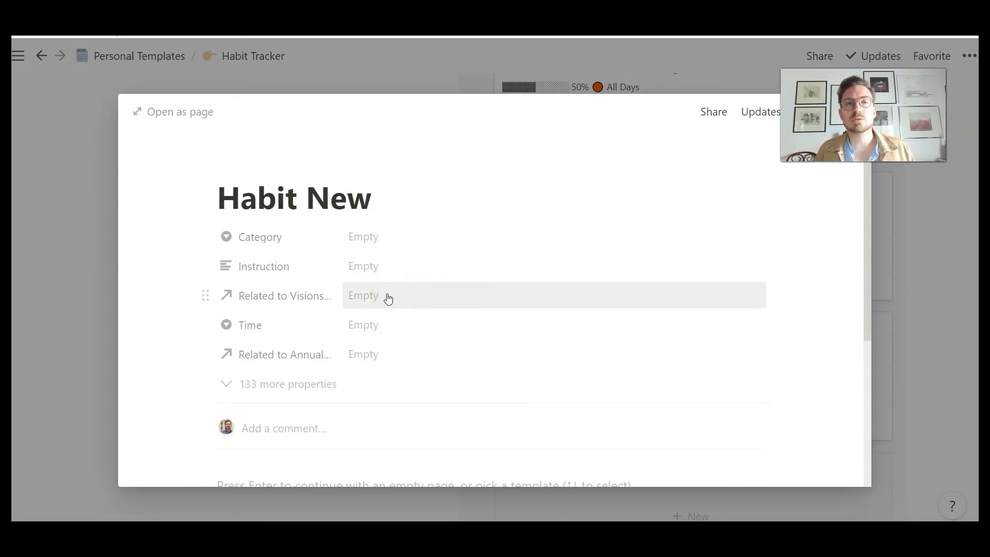
click(373, 326)
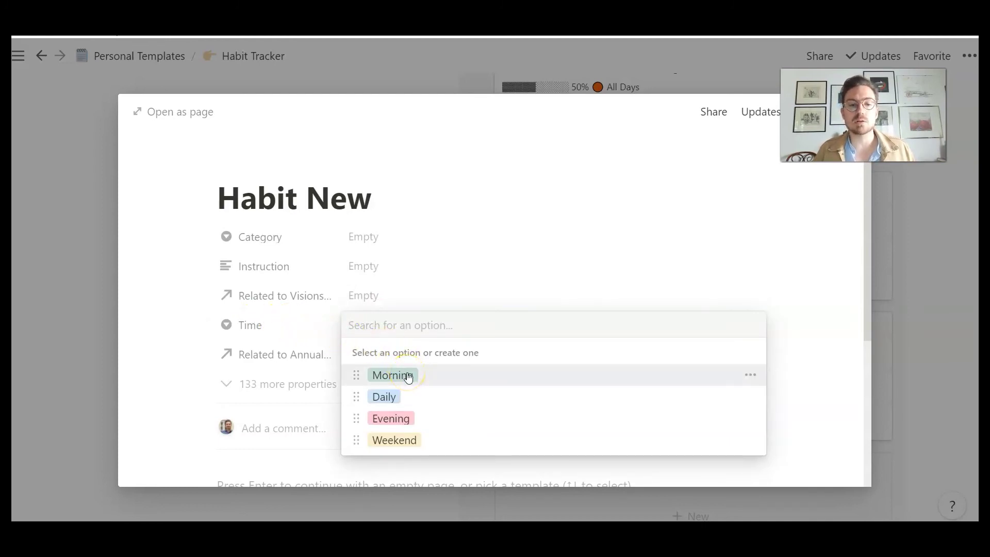
click(403, 296)
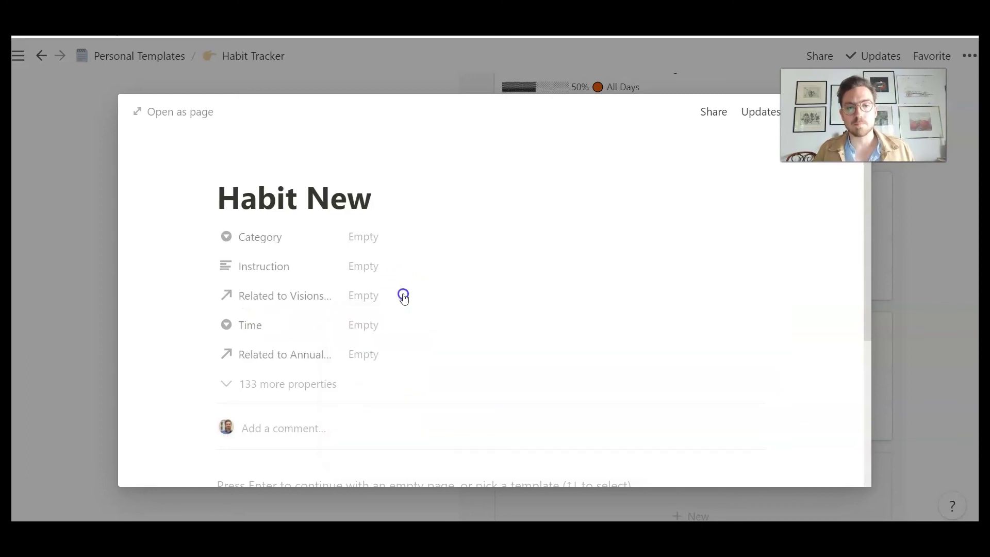
click(79, 249)
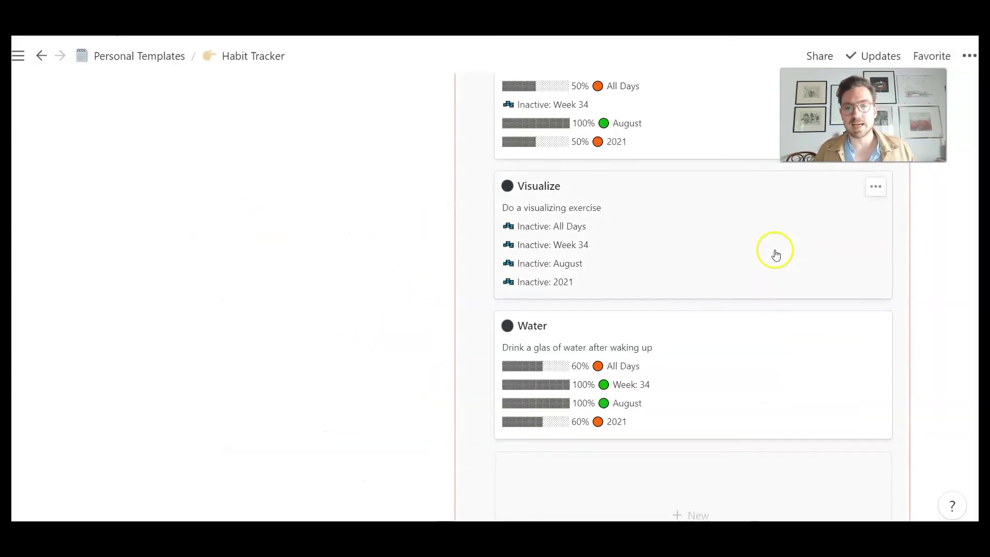
Step: Open the Weekly report from the Reports list at the start of the Habit Tracker page
scroll(776, 255, down, 6)
scroll(776, 255, up, 10)
scroll(776, 255, up, 15)
scroll(776, 255, up, 20)
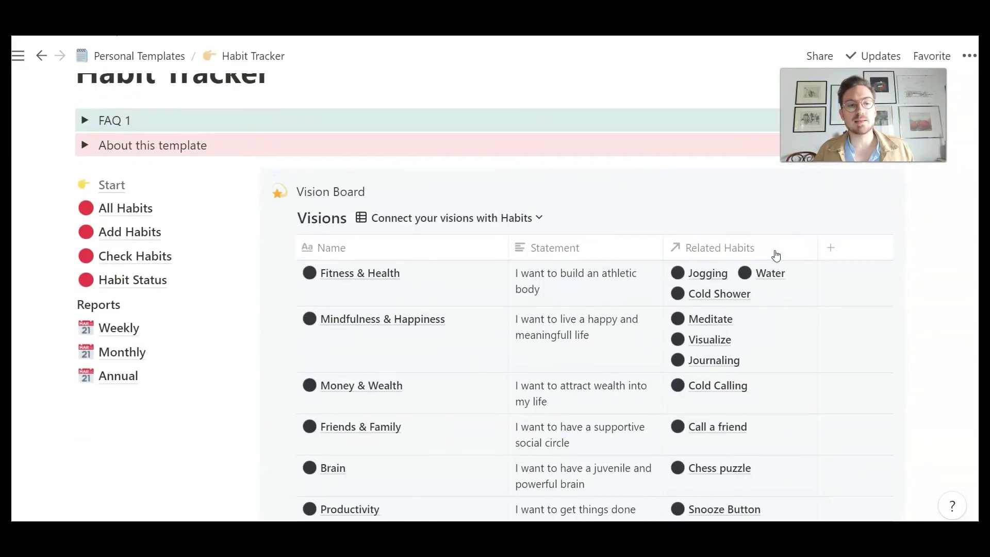
scroll(776, 255, up, 2)
click(224, 365)
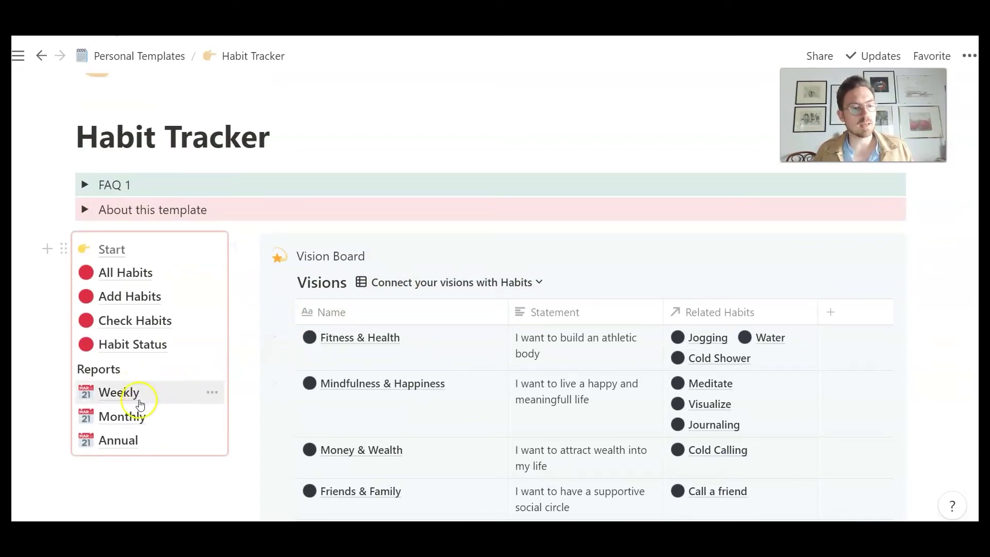
click(134, 392)
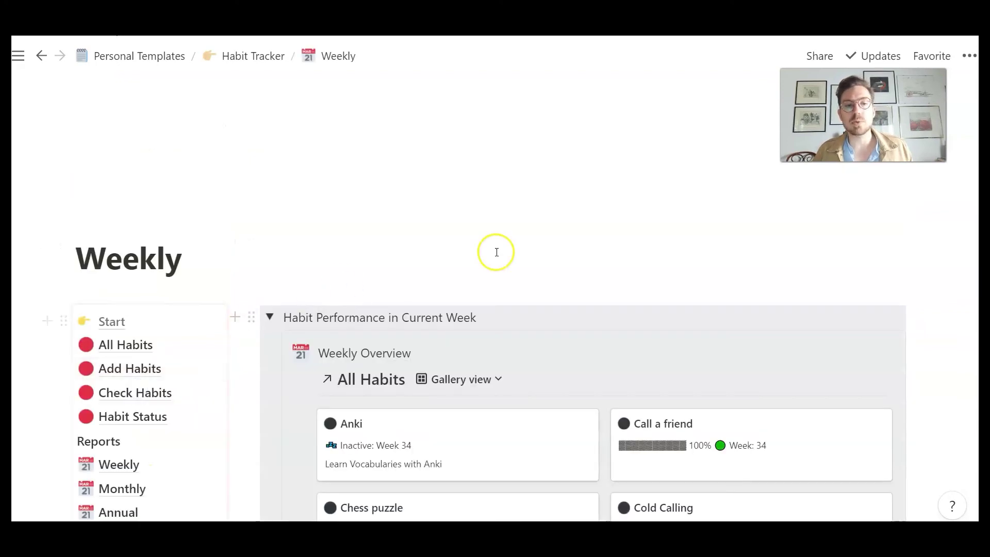
Step: Look through the current week's habit performance cards on the Weekly page
scroll(497, 252, down, 6)
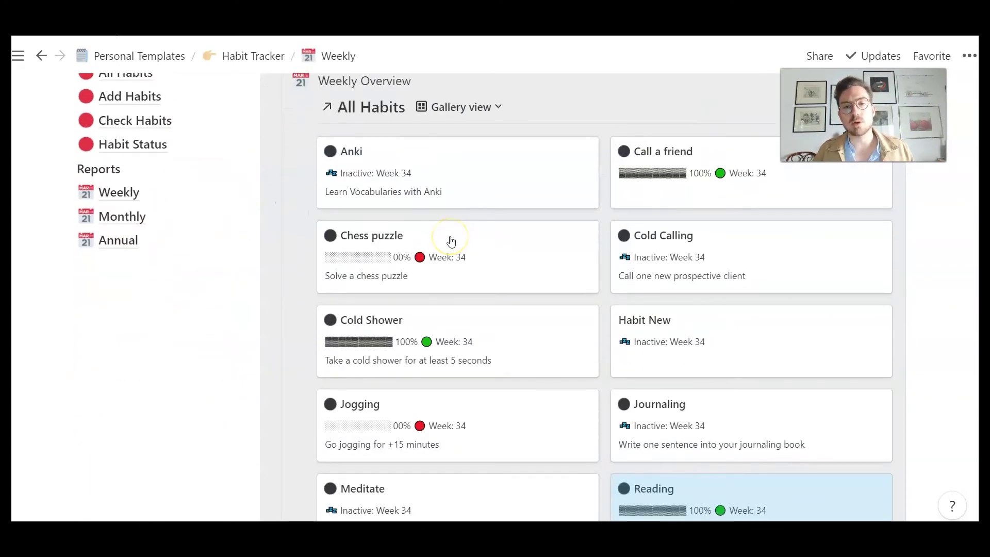
click(451, 242)
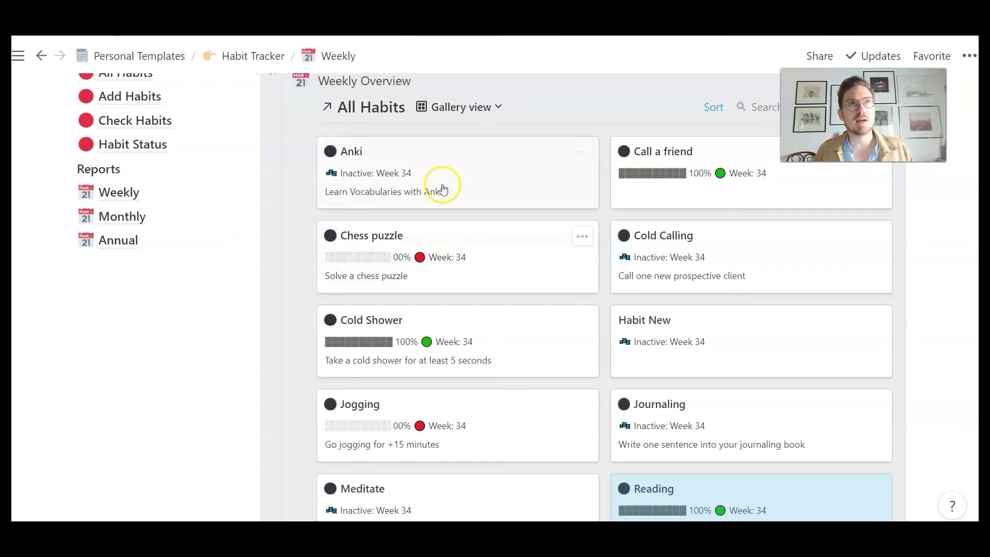
scroll(443, 206, down, 3)
scroll(444, 208, down, 4)
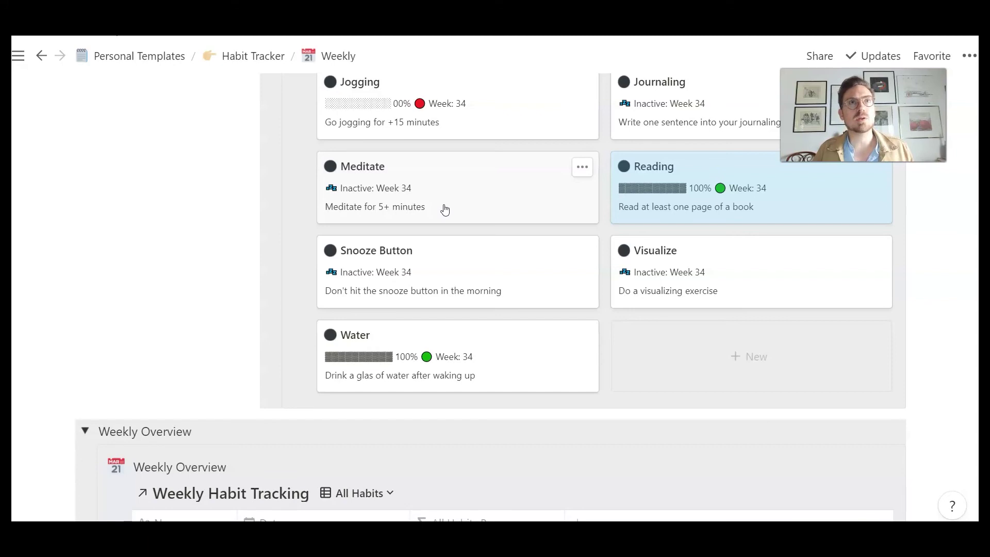
scroll(445, 209, down, 3)
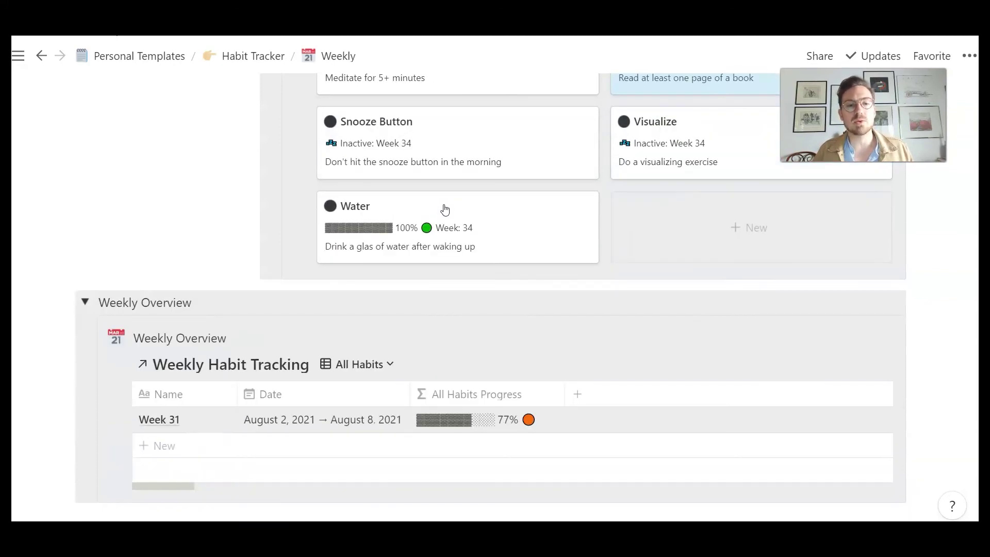
Step: Switch the Weekly Habit Tracking table to the Habit 1 view
scroll(445, 210, down, 3)
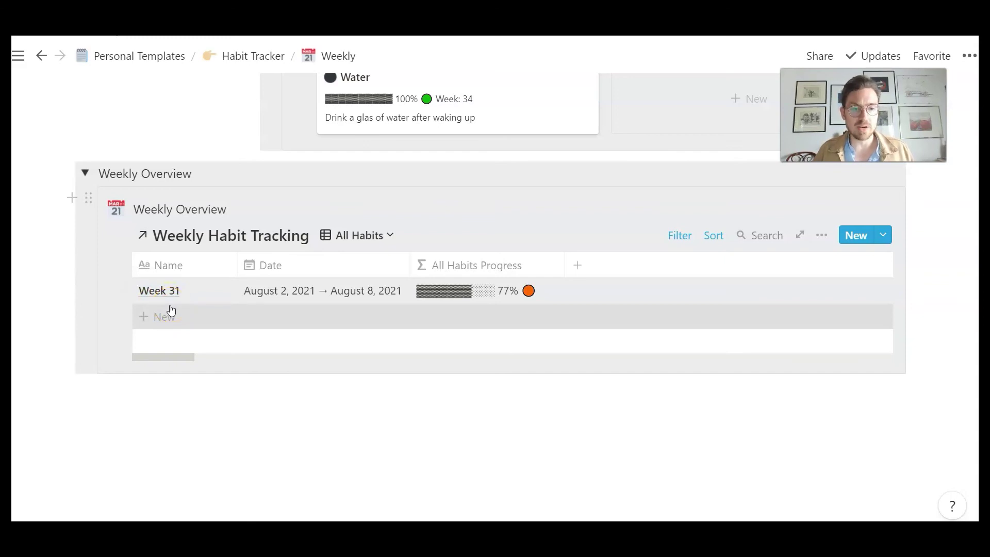
click(366, 235)
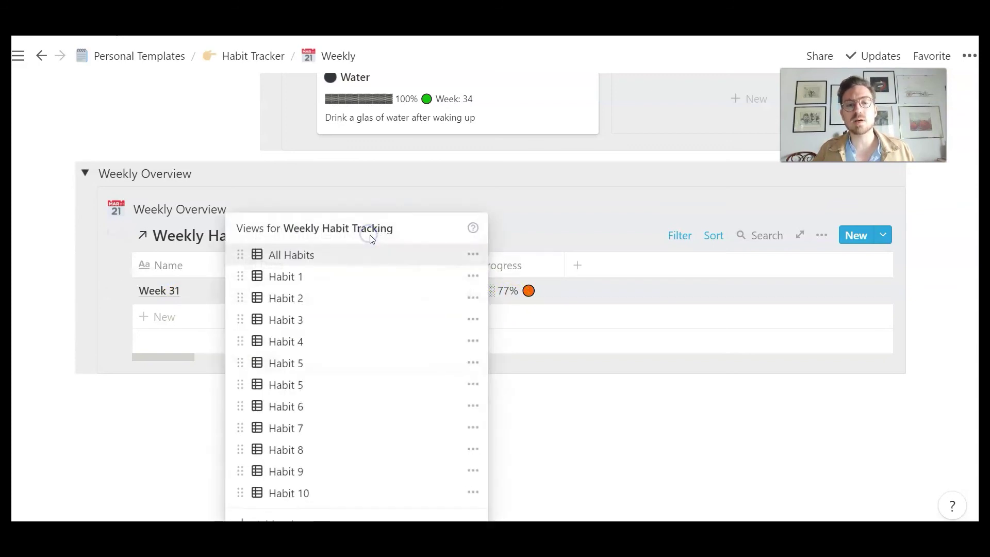
click(371, 274)
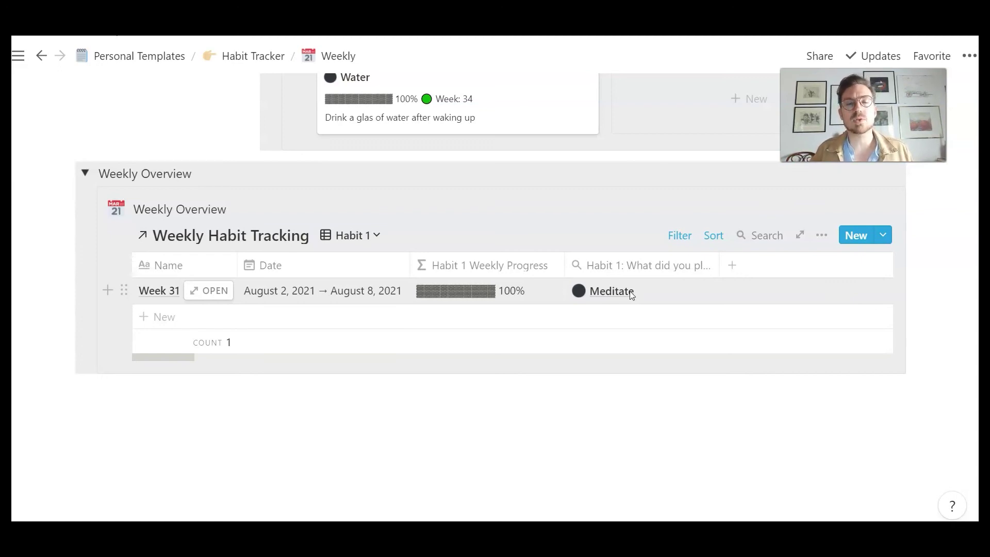
Step: Open the Monthly report and look through its Monthly Habit Tracking table and current-month habit cards
scroll(632, 295, up, 15)
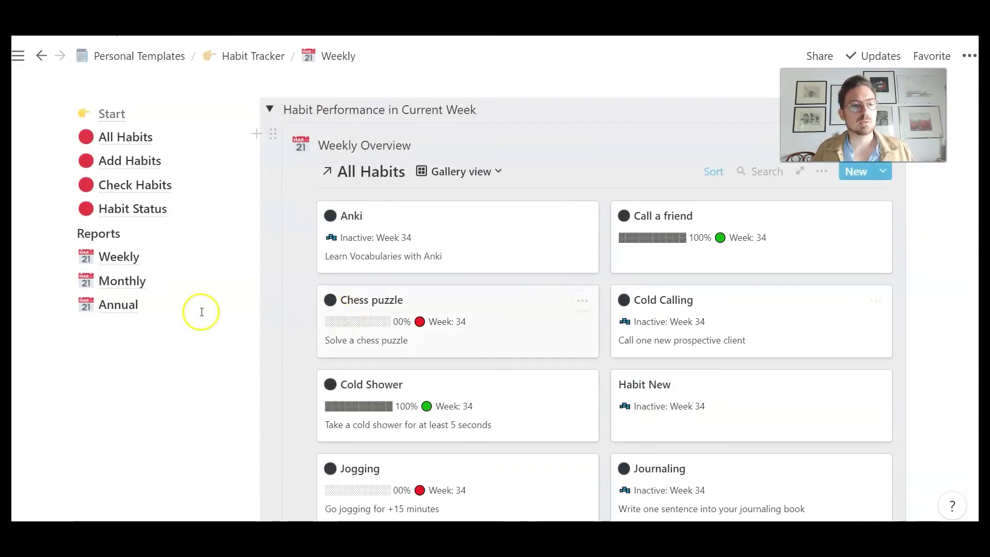
click(110, 281)
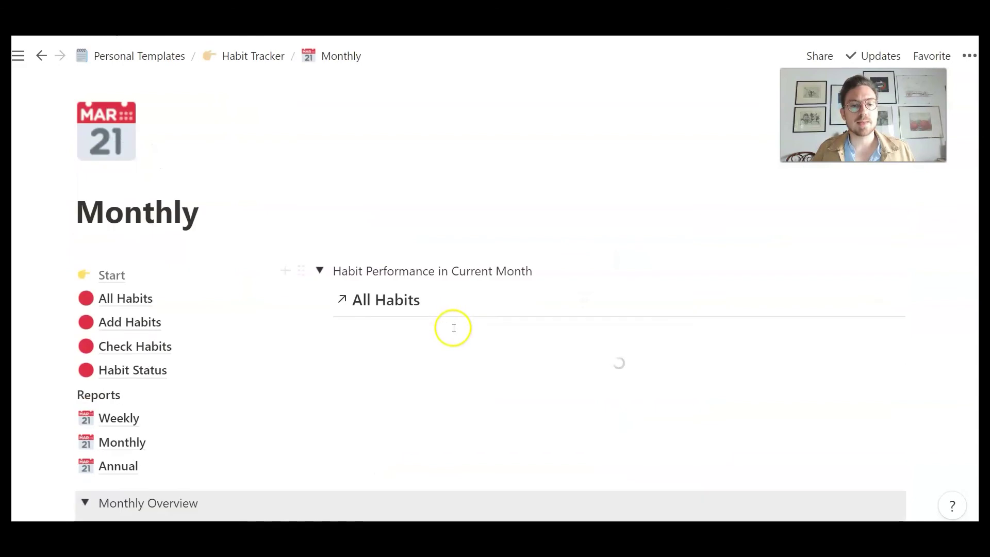
scroll(454, 330, down, 12)
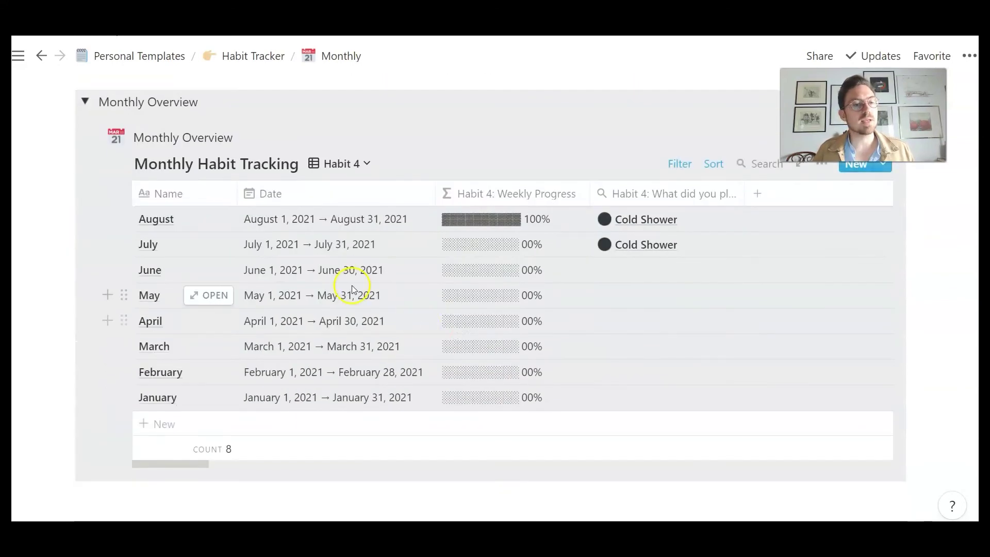
scroll(346, 287, up, 15)
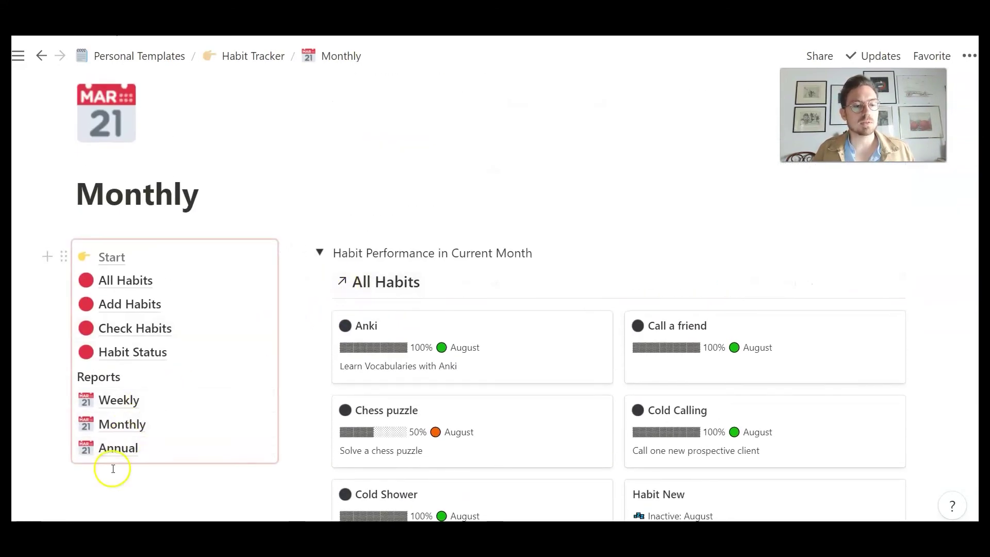
Step: Open the Annual report and examine its Annual Habit Tracking table and current-year habit cards
click(120, 449)
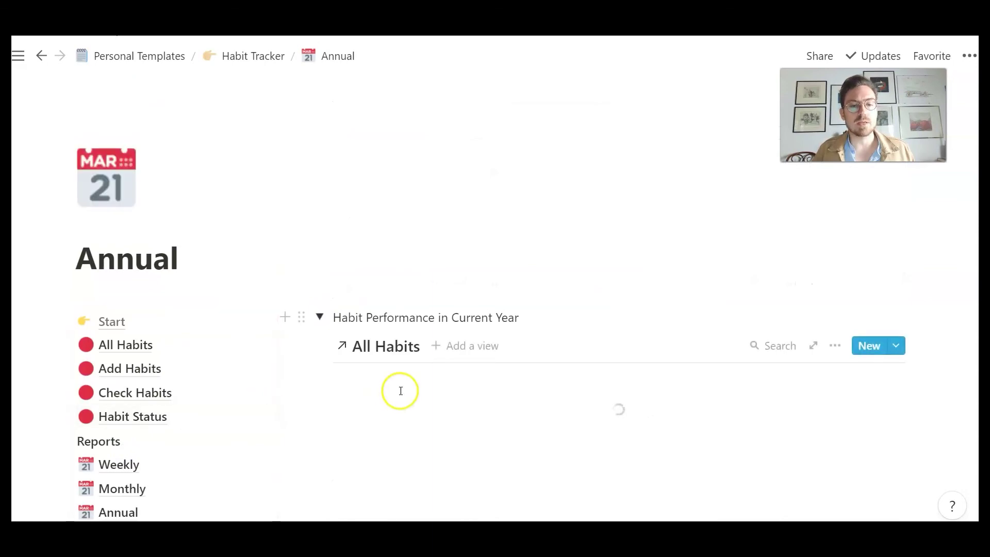
scroll(401, 390, down, 14)
scroll(400, 390, down, 2)
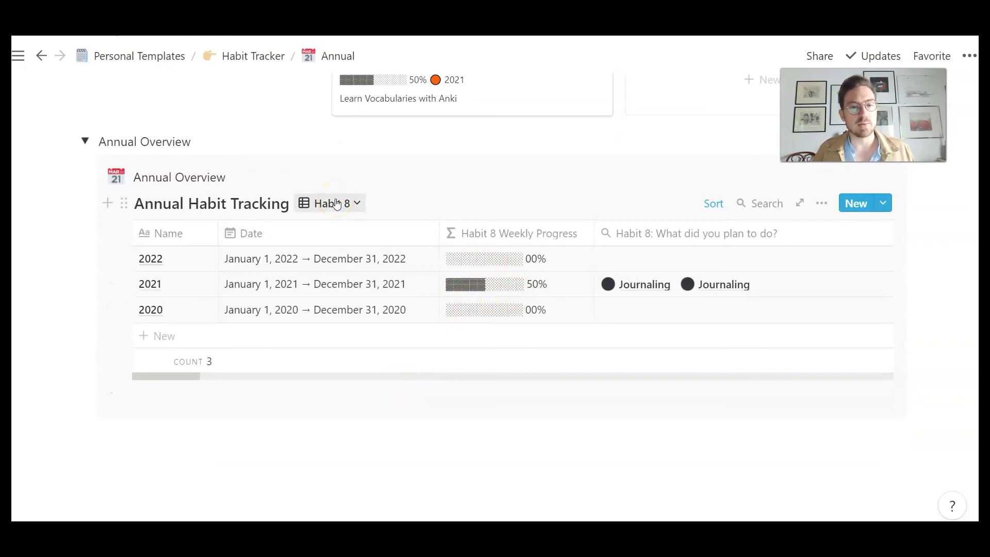
scroll(540, 406, down, 1)
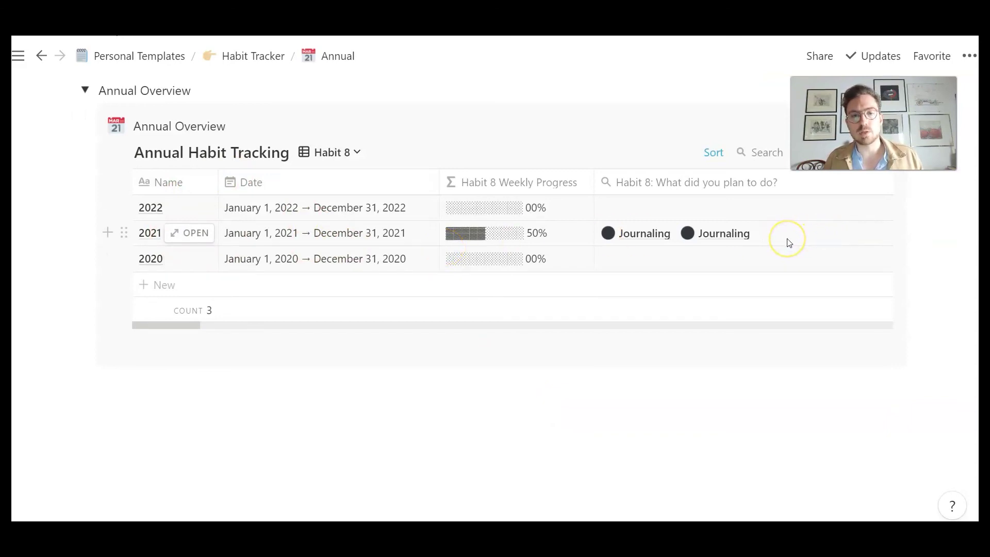
scroll(789, 243, up, 15)
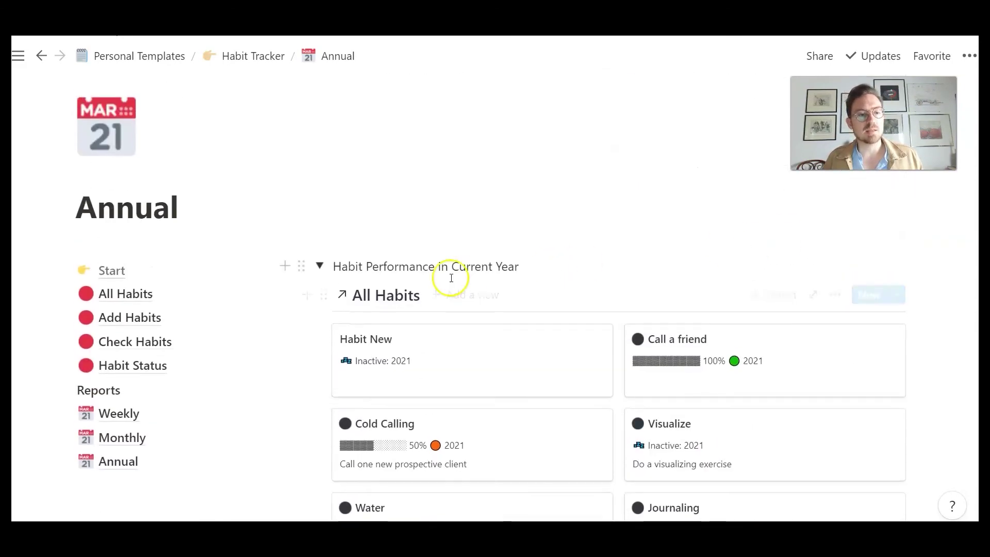
Step: Return to the Habit Tracker start page and add an unnamed day entry to the Plan Habits for Today table
click(114, 270)
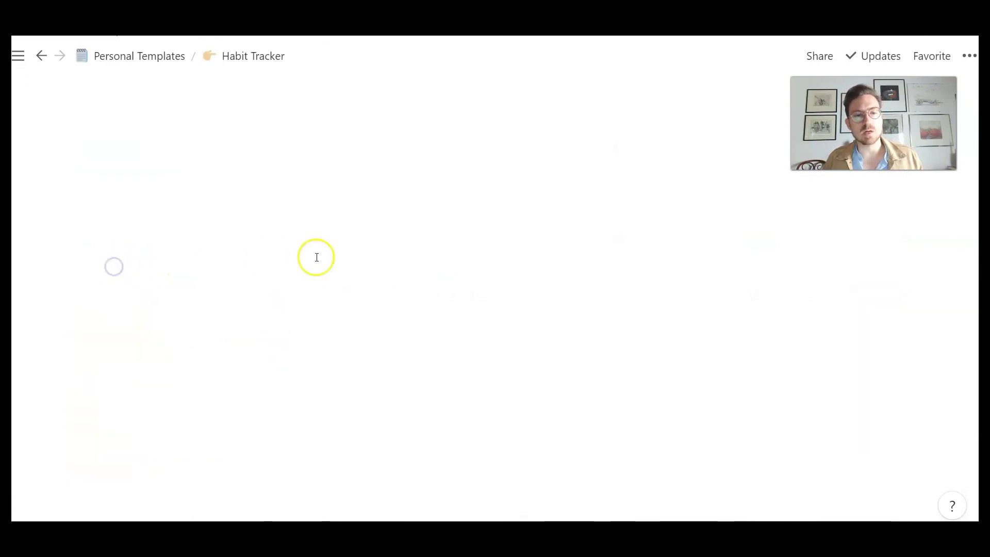
scroll(814, 361, down, 8)
scroll(808, 364, down, 5)
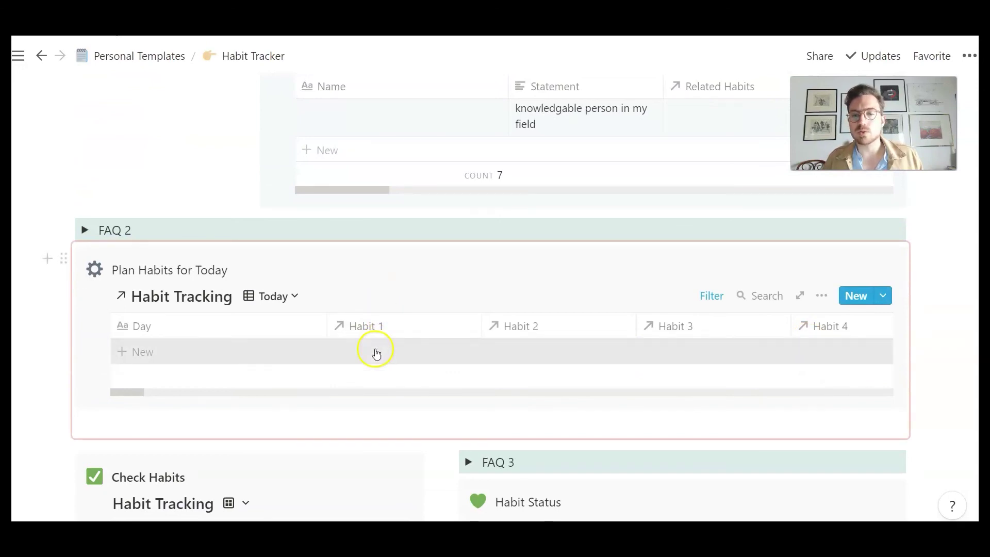
click(128, 356)
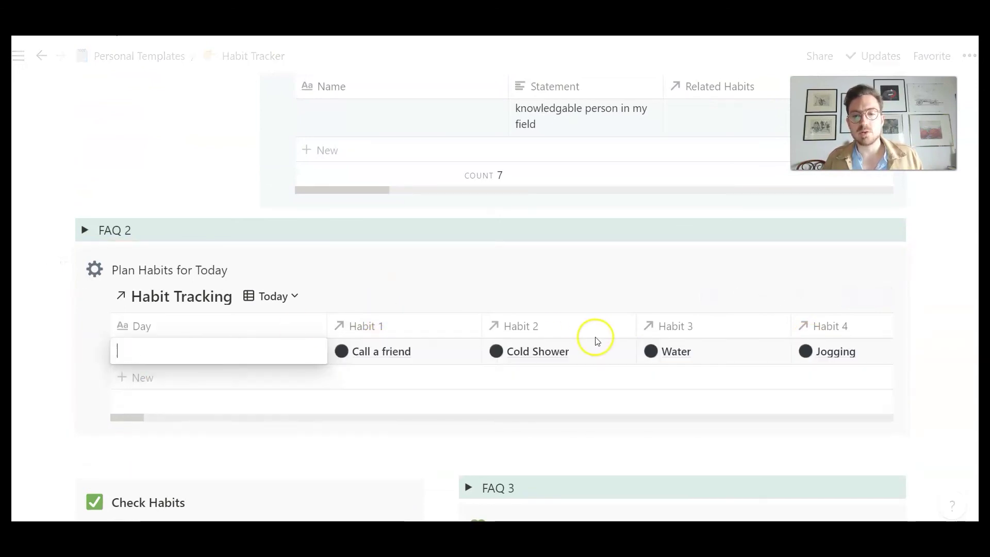
key(Escape)
Step: Look across the new entry's habit and relation columns and open the Today view's filter settings
scroll(641, 349, right, 15)
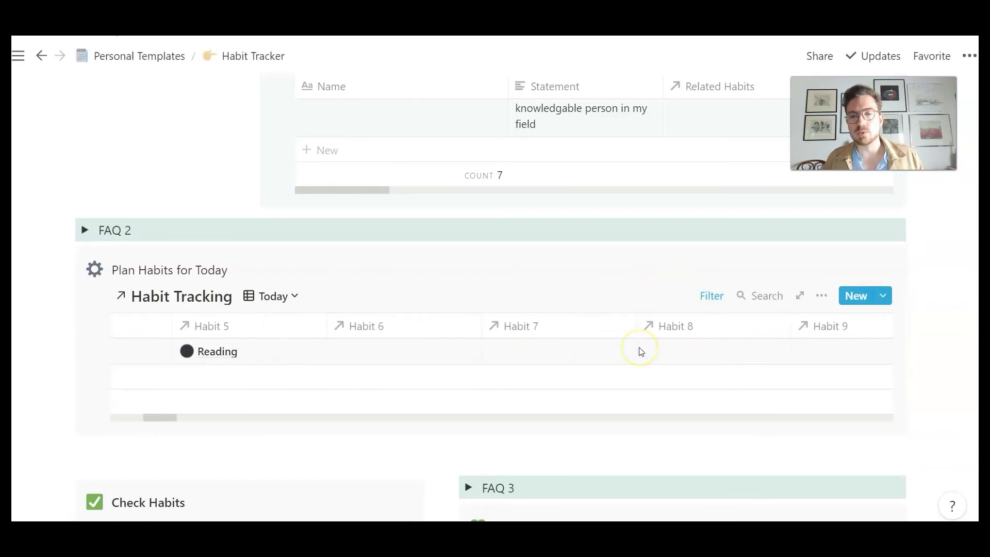
scroll(641, 349, right, 5)
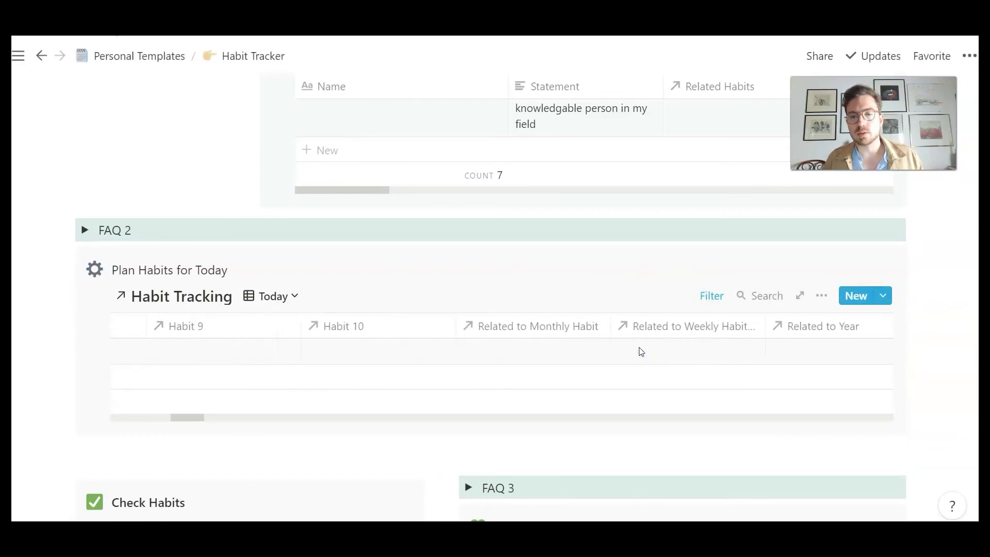
click(523, 343)
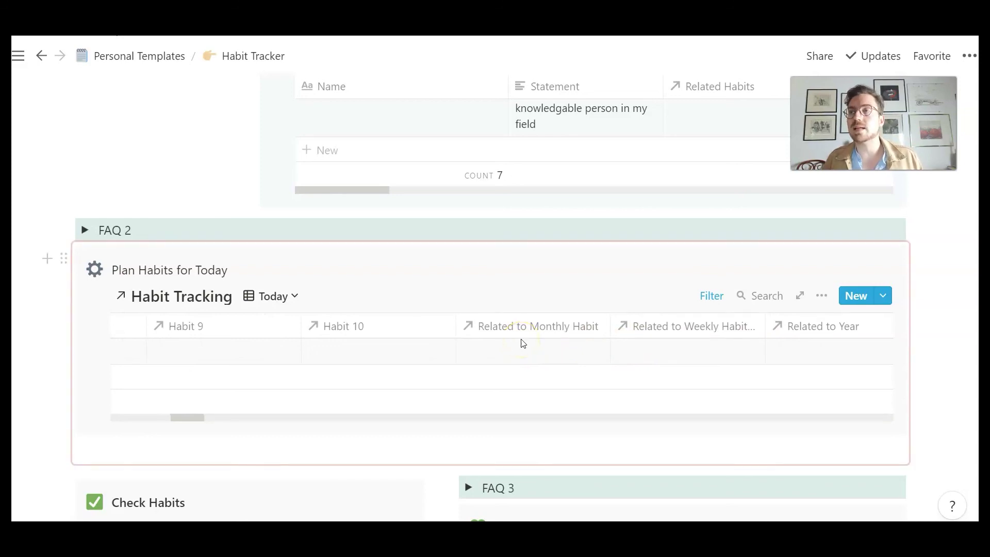
click(719, 301)
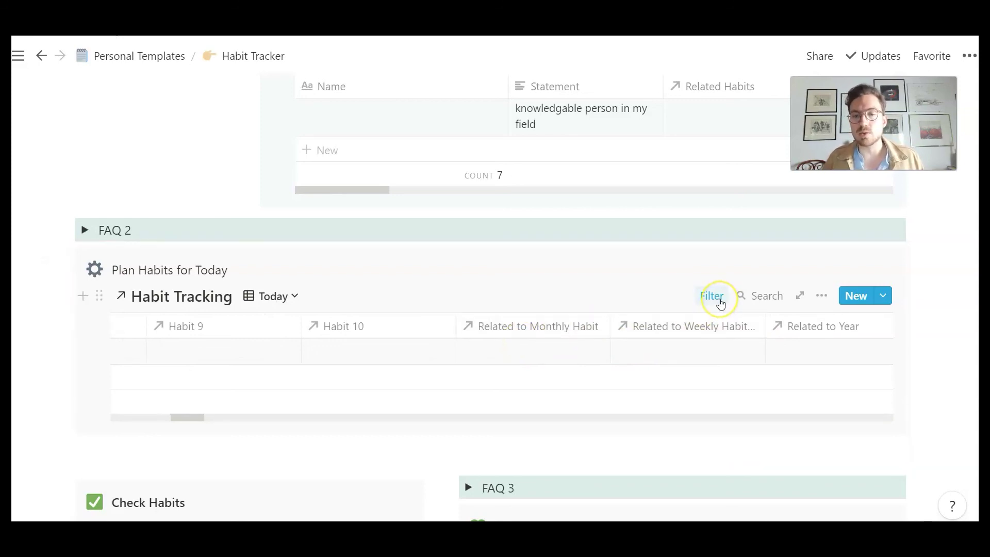